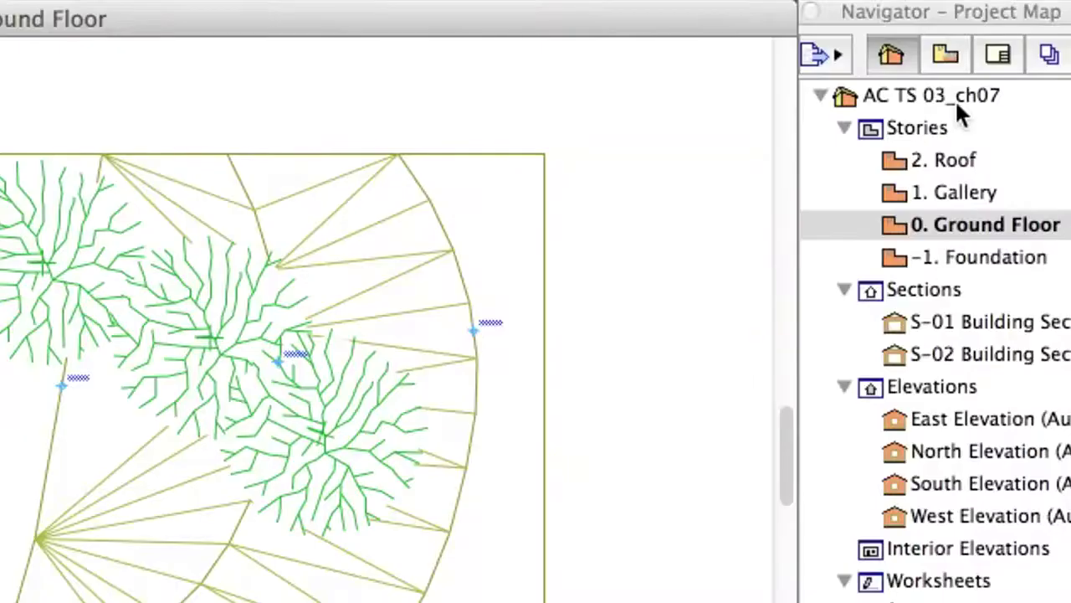
In the View Map, create a new folder named '3D Renderings' under the project root
click(962, 51)
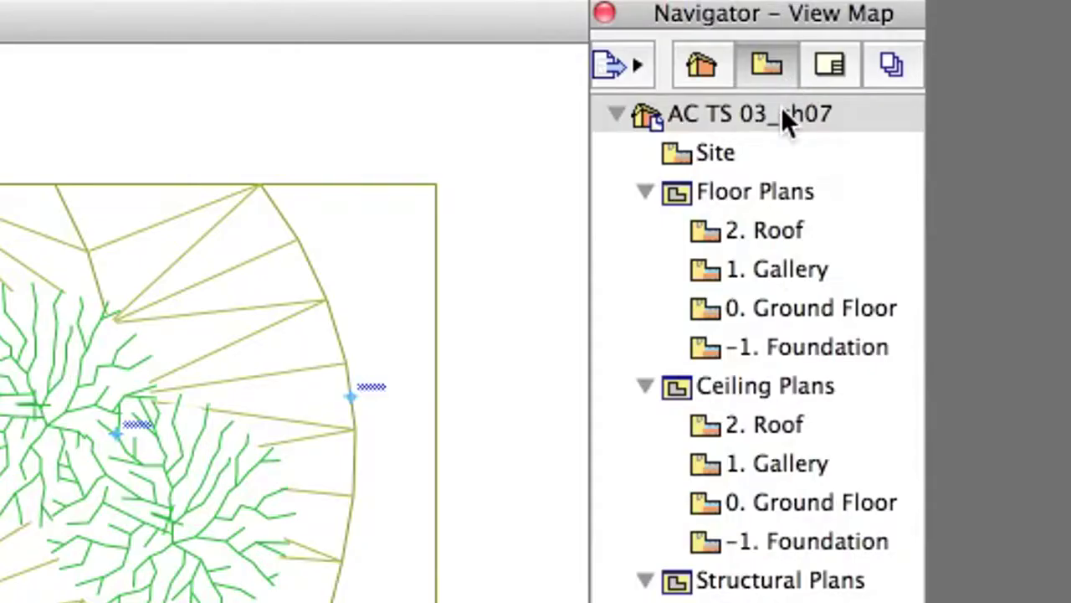
click(786, 118)
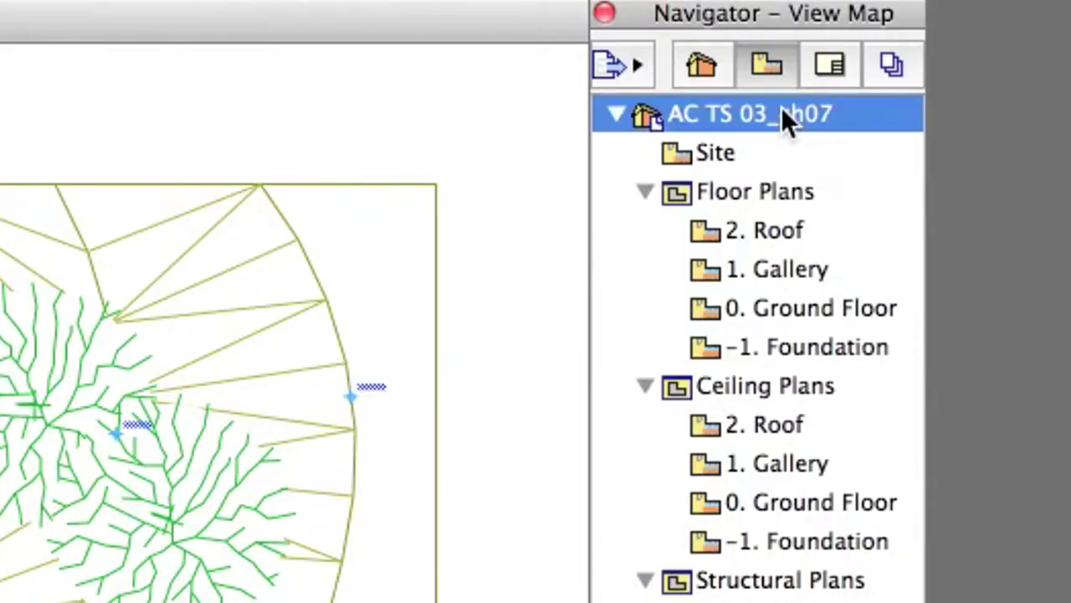
right_click(701, 115)
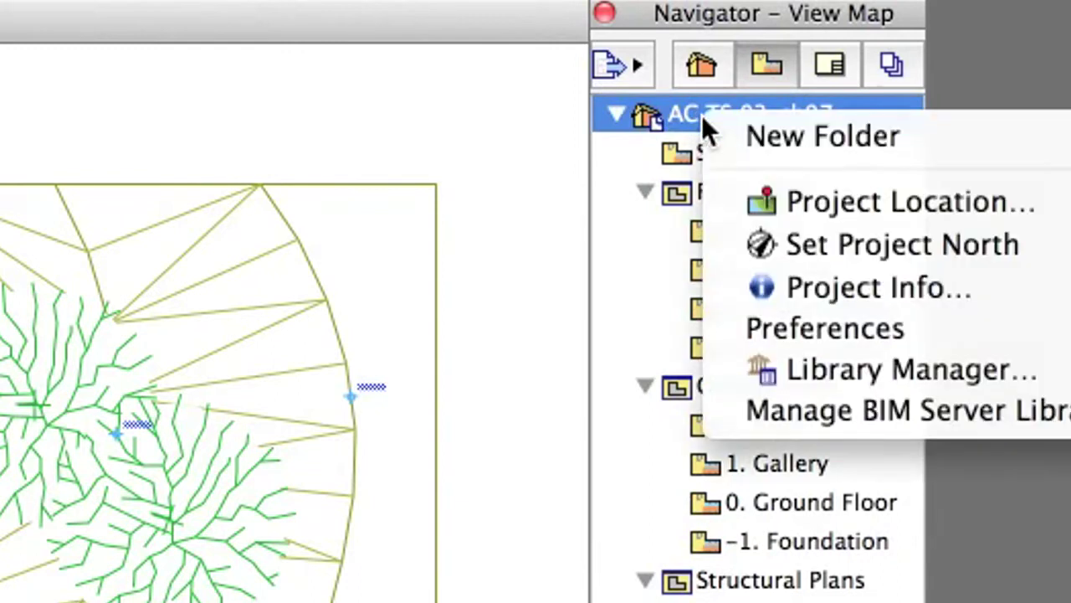
click(989, 133)
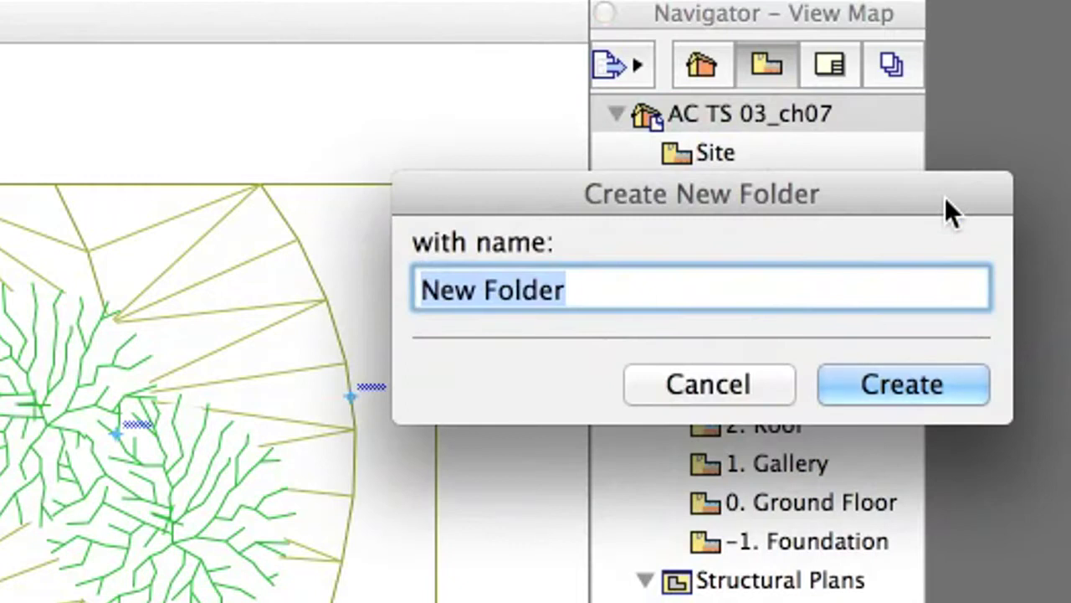
text(3D Rend)
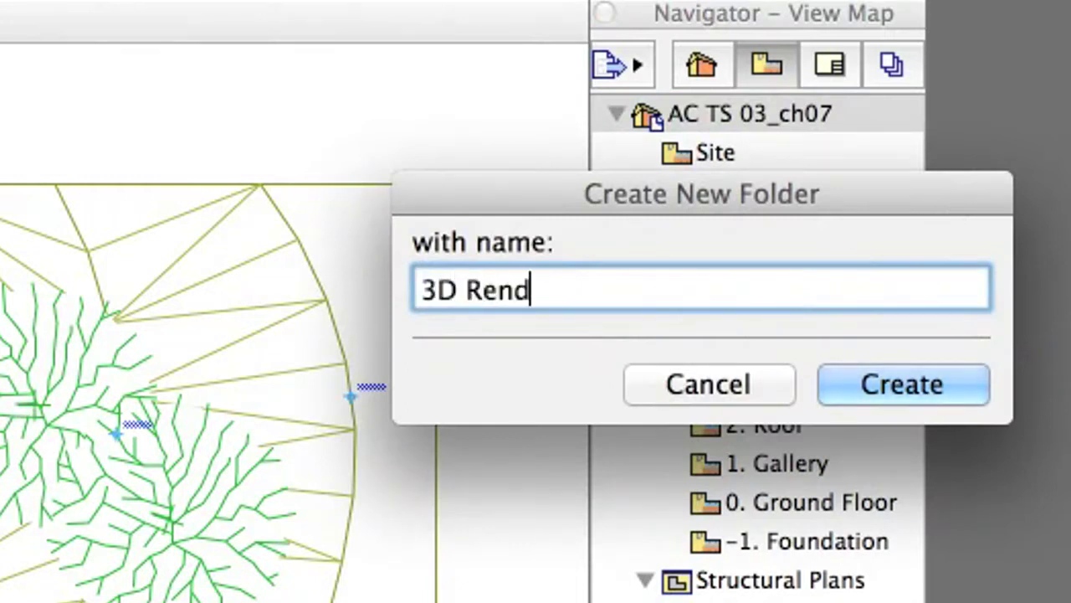
text(erings)
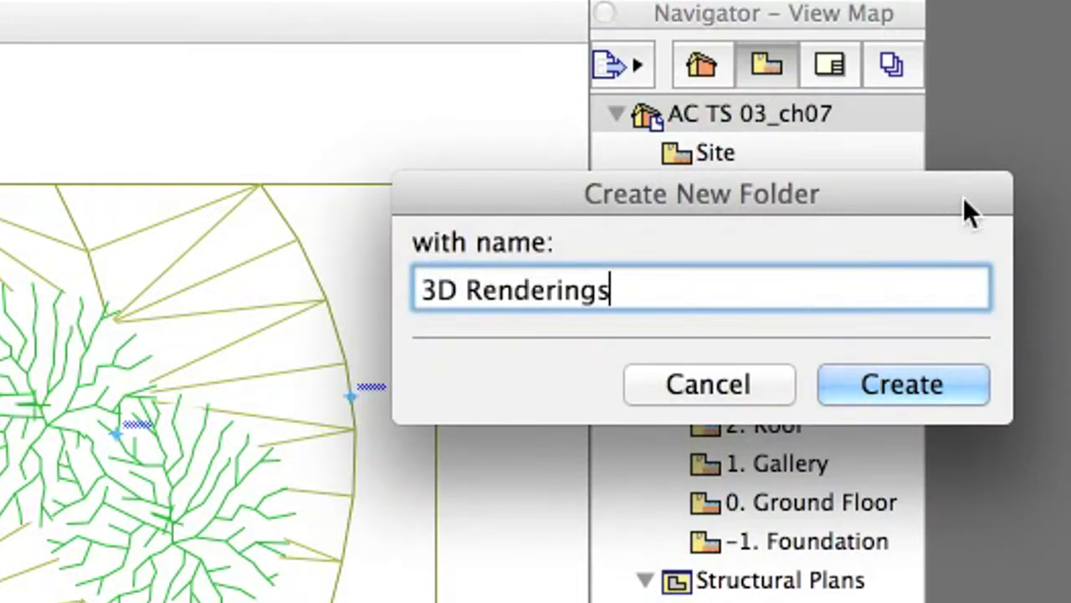
Move the 3D Renderings folder between Details and 3D Documents
click(977, 385)
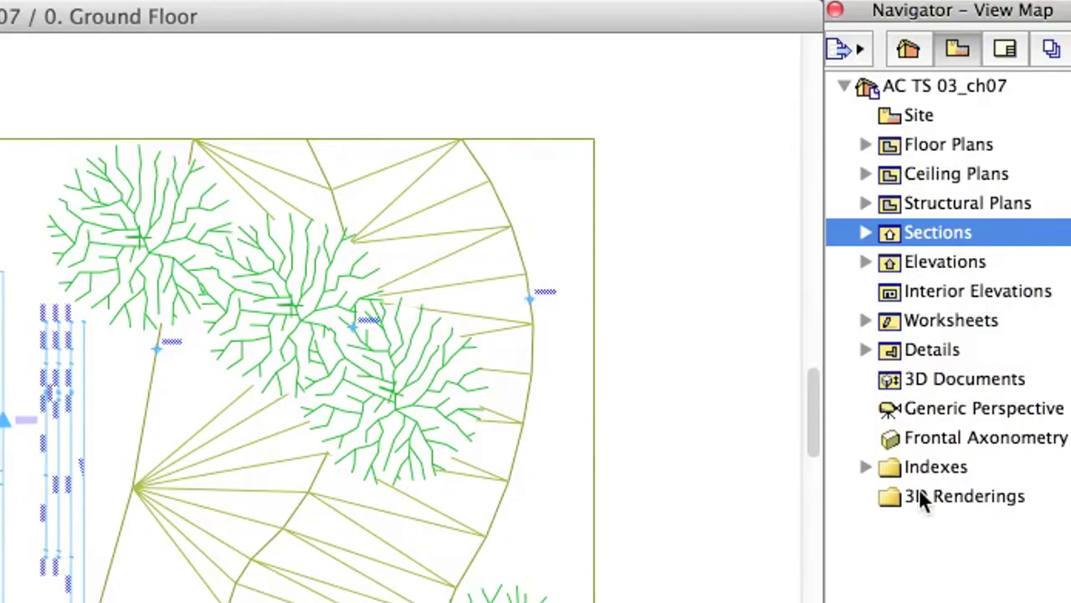
click(970, 495)
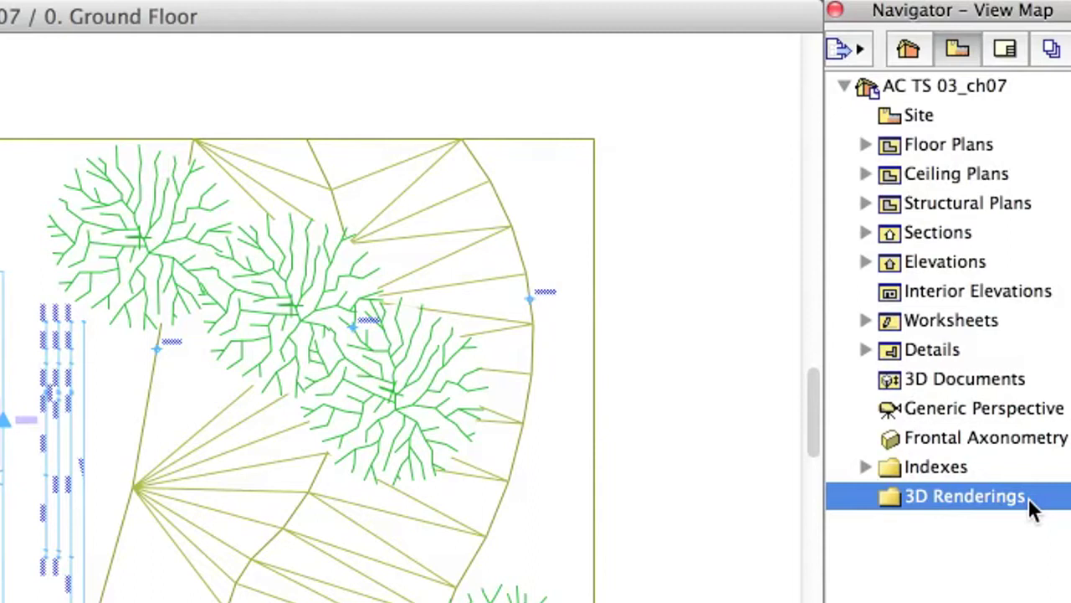
drag(992, 507, 981, 405)
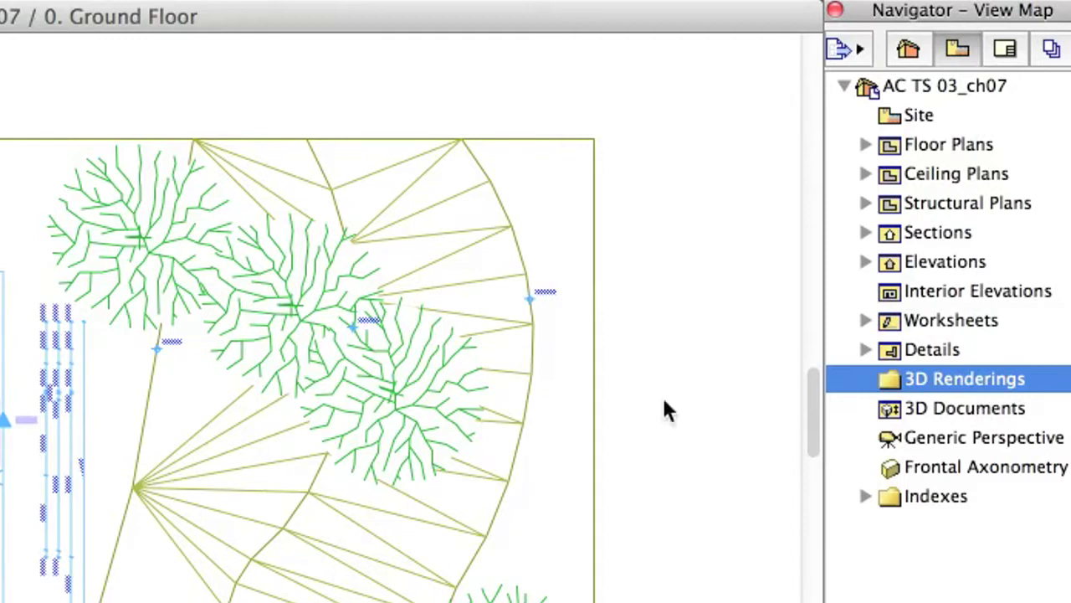
Delete the Structural Plans views, confirming despite the warning
click(865, 352)
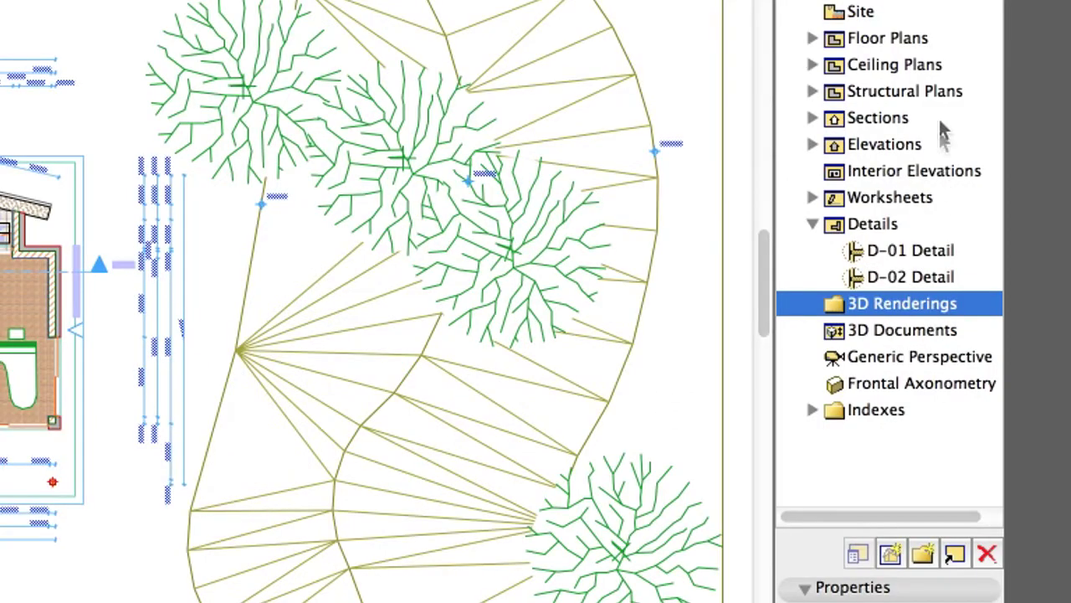
click(963, 91)
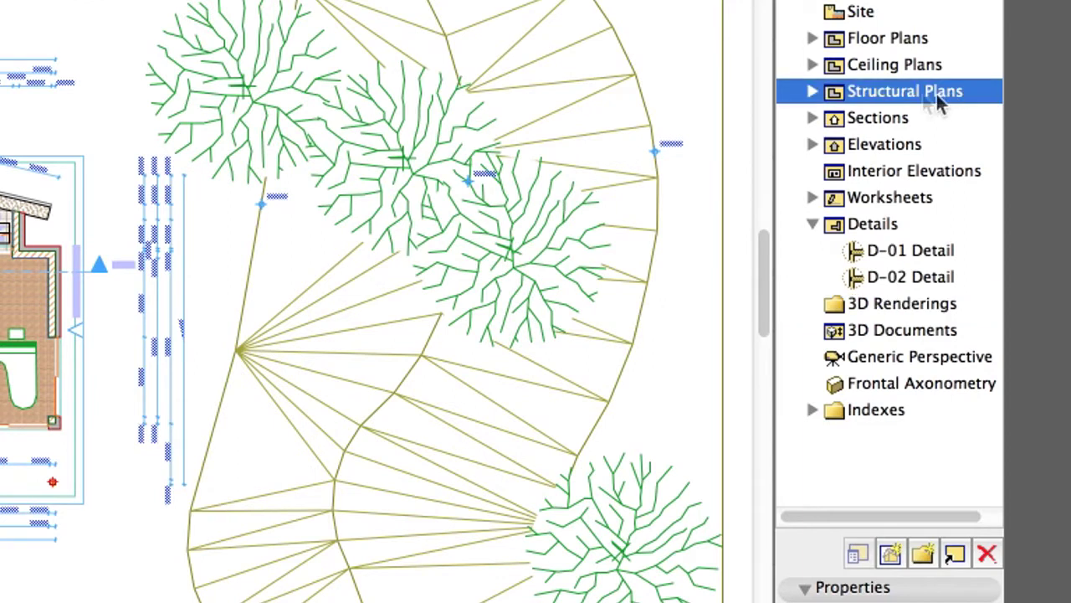
click(813, 91)
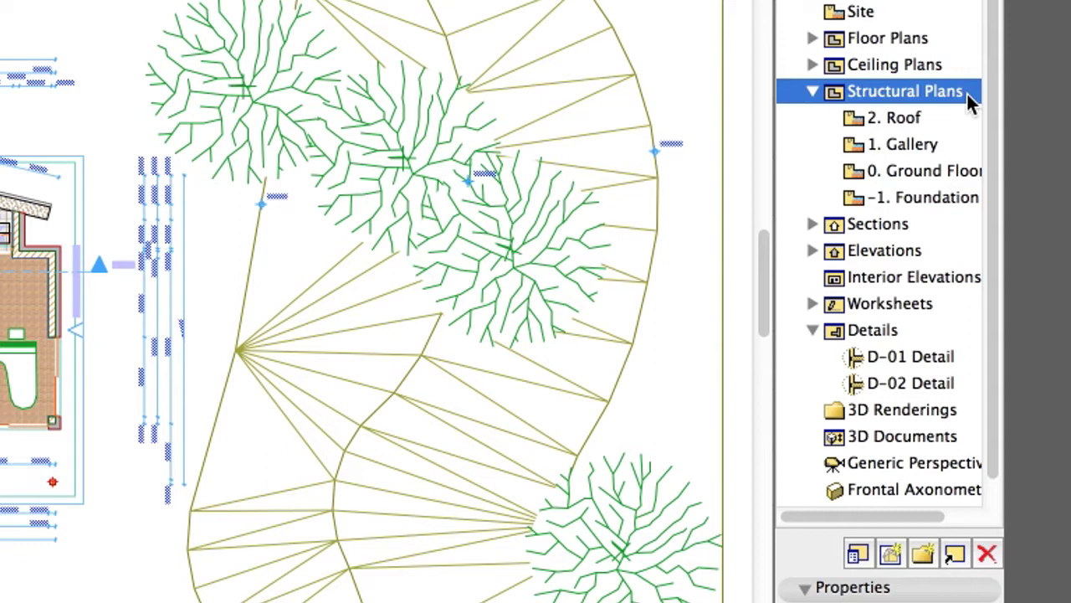
click(988, 554)
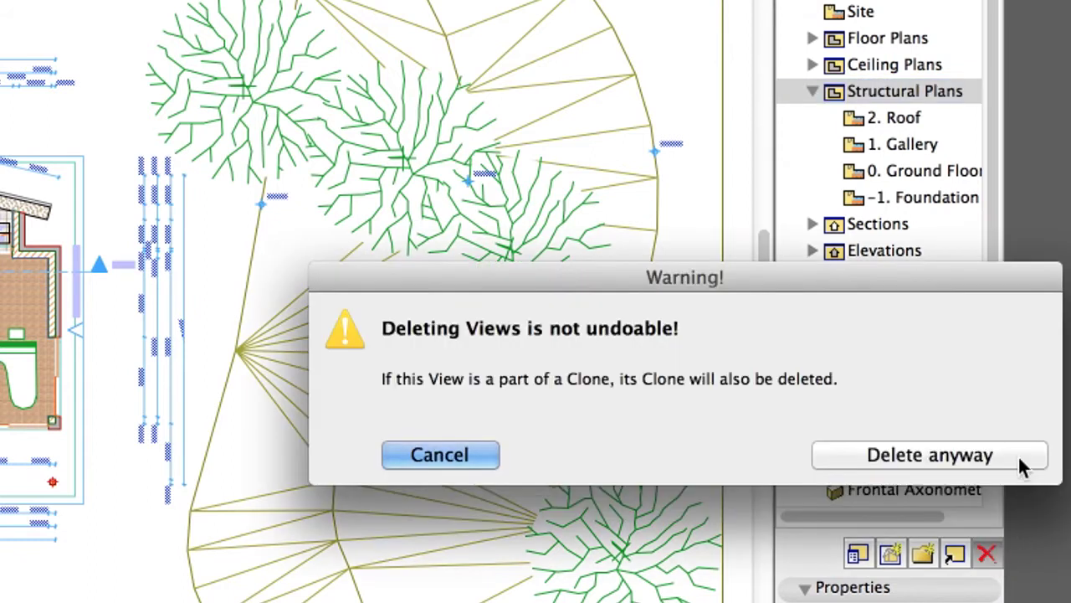
click(1019, 459)
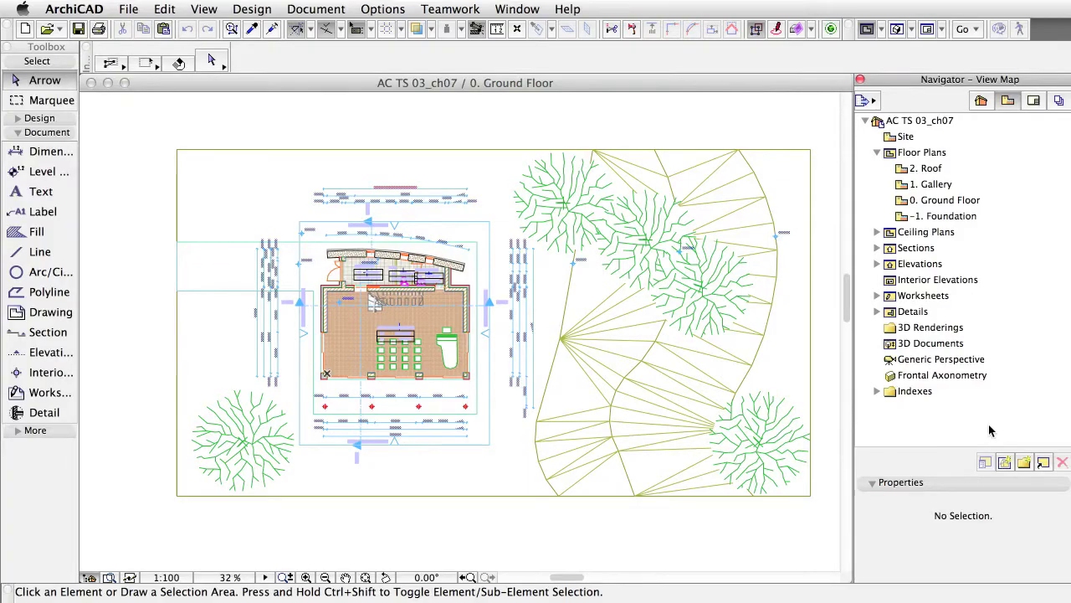
Open the Site view and select the terrain mesh surrounding the site
click(913, 137)
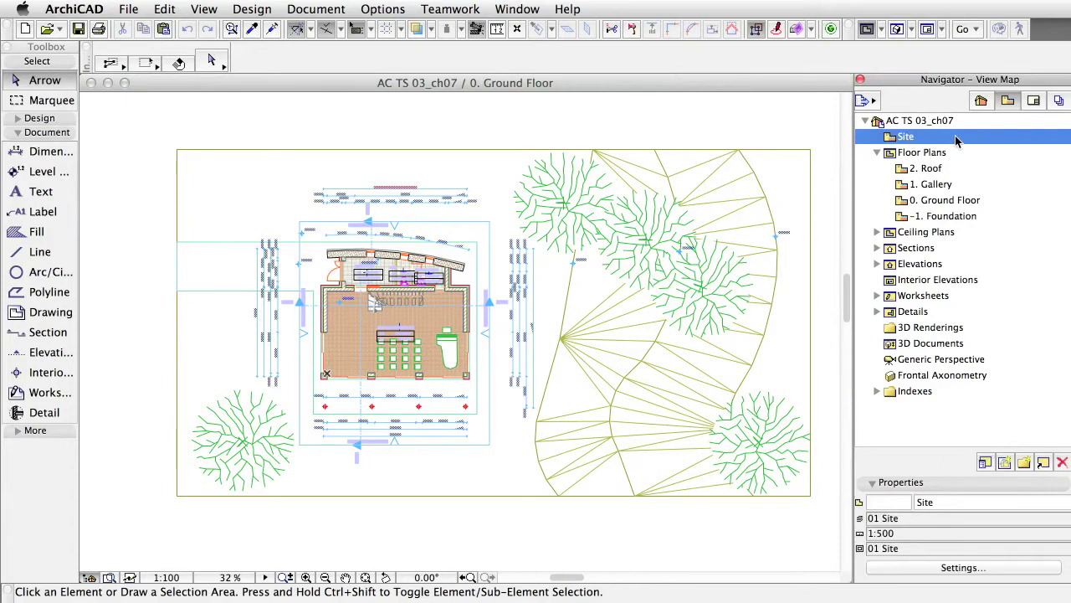
double_click(956, 140)
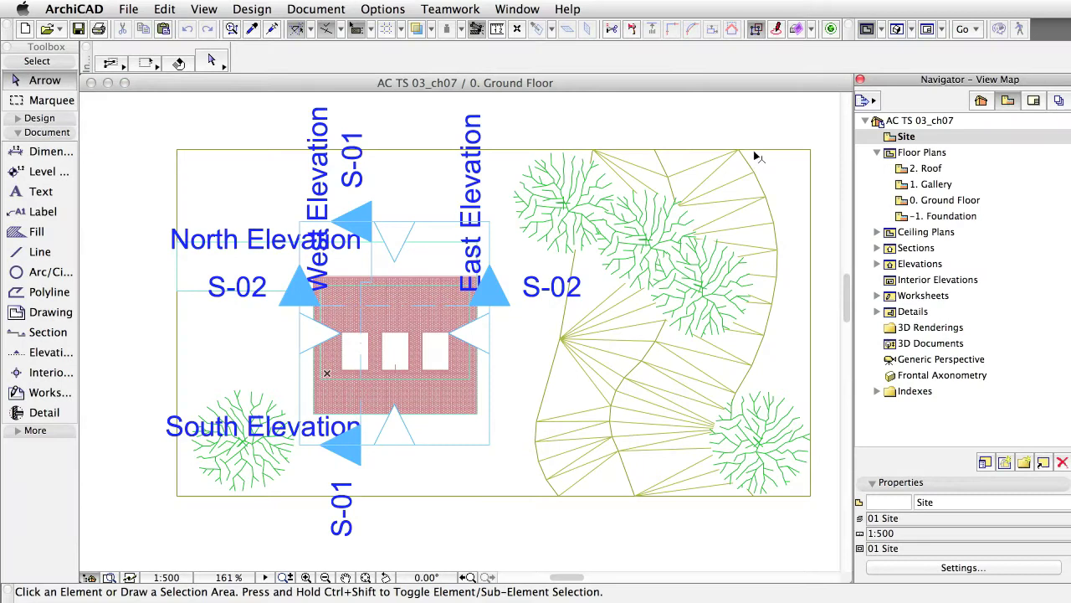
click(754, 156)
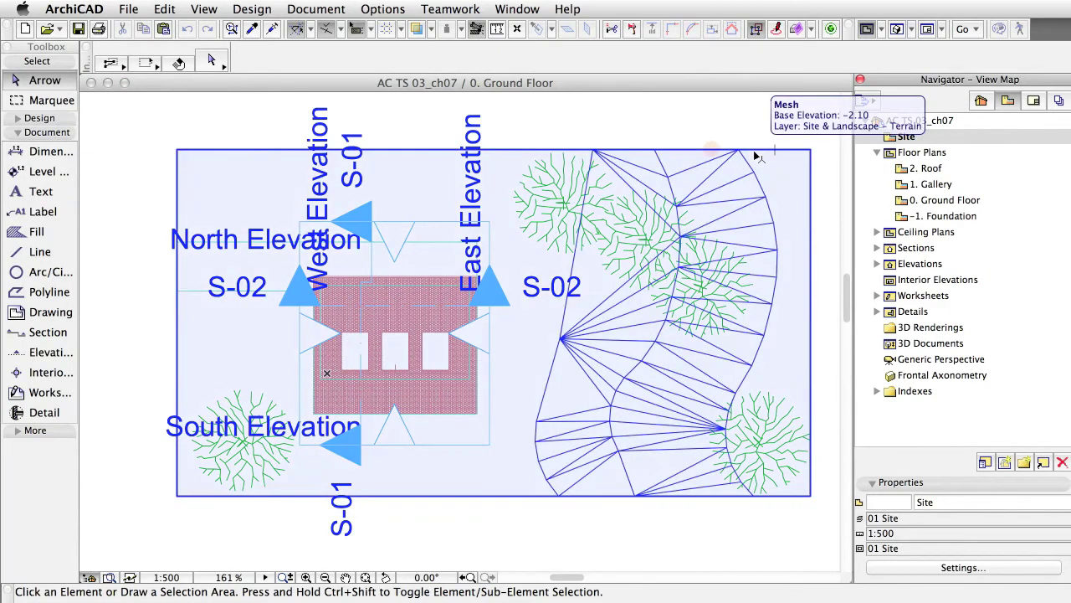
click(754, 155)
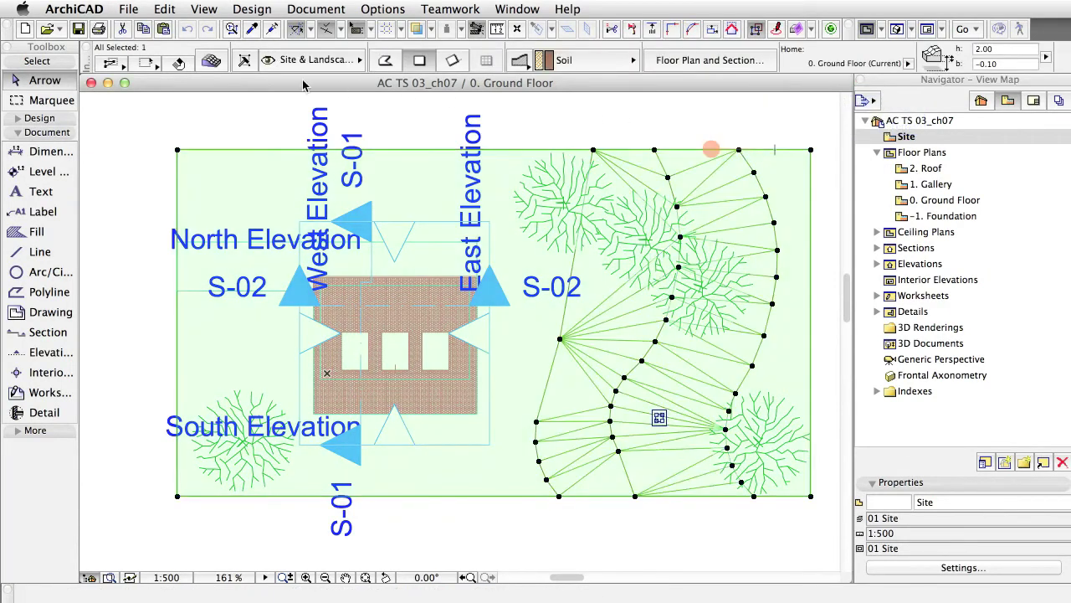
Set the terrain mesh's Ridge Selection to Show User Defined Ridges
click(213, 61)
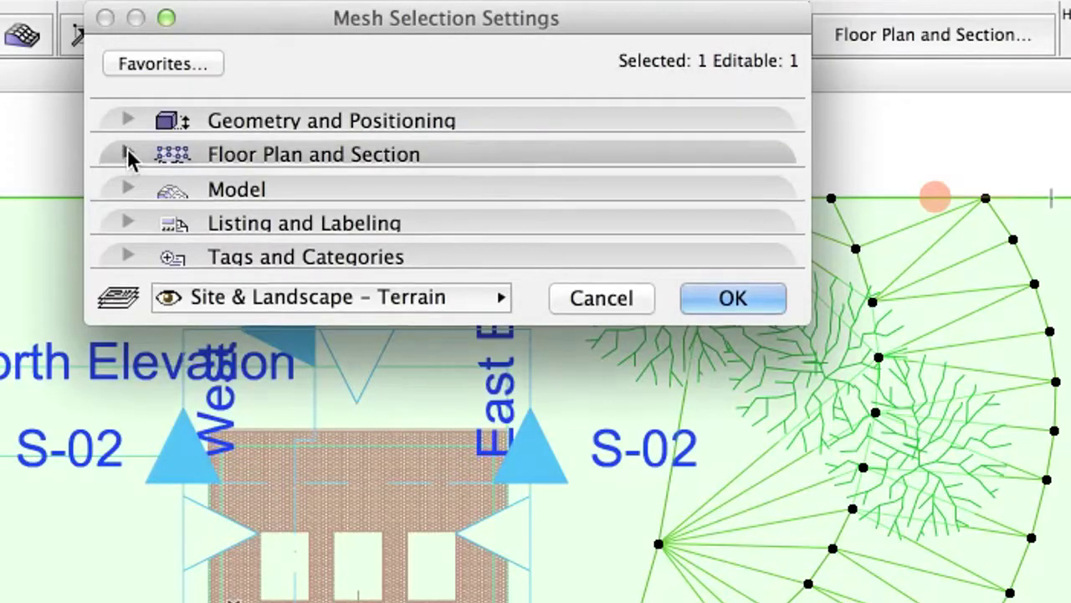
click(128, 154)
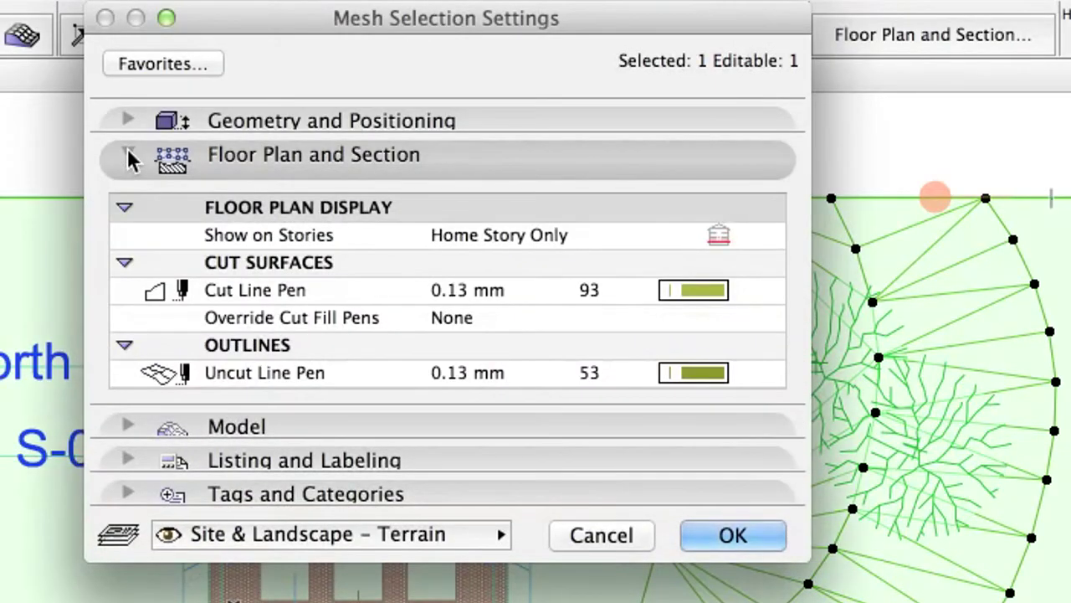
scroll(342, 262, down, 2)
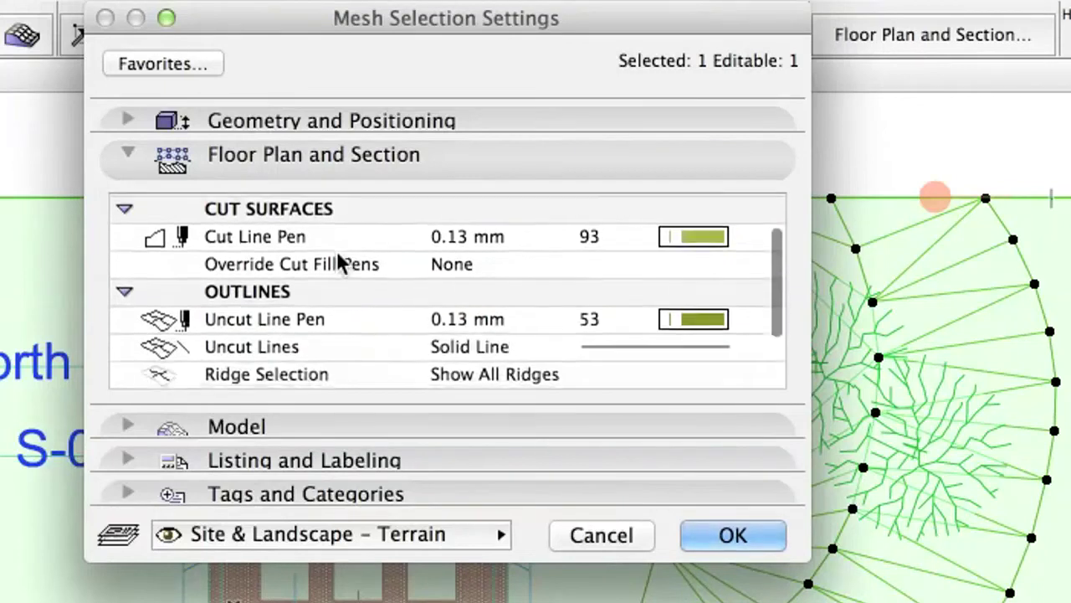
scroll(342, 262, down, 2)
click(349, 308)
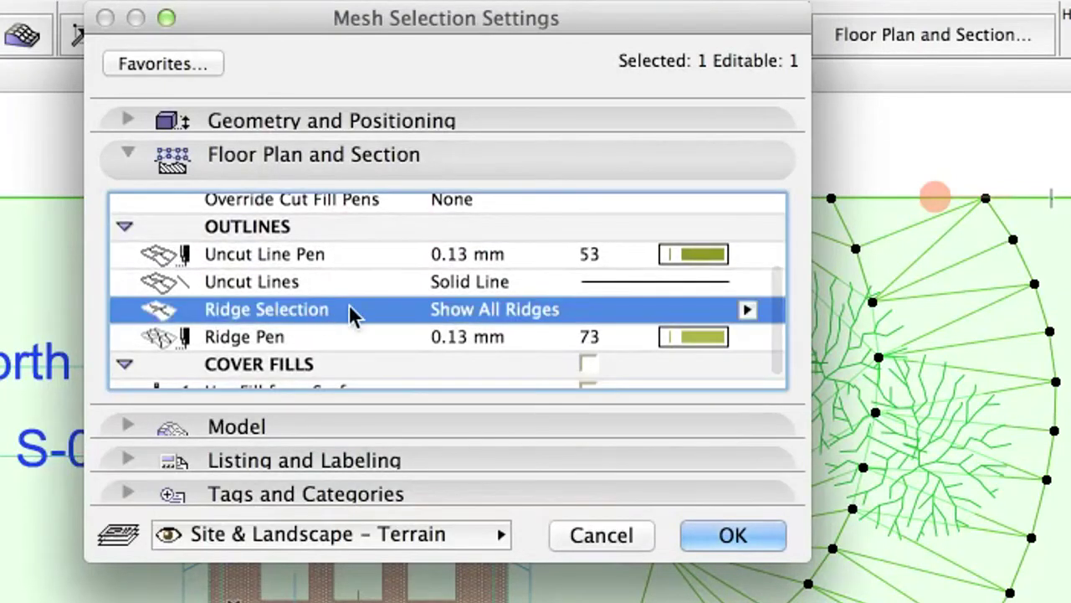
click(747, 309)
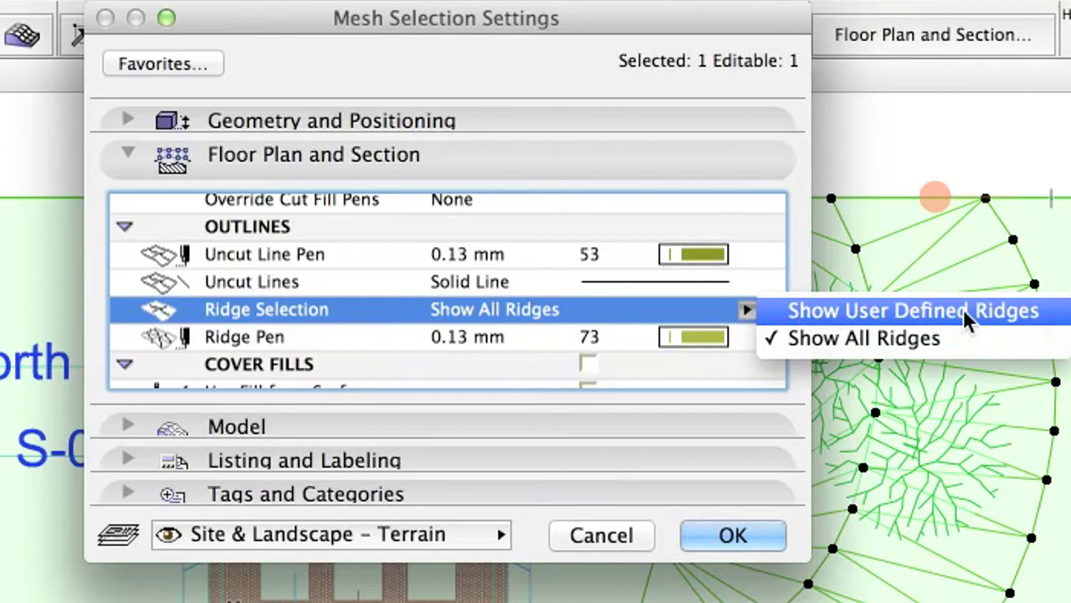
click(964, 309)
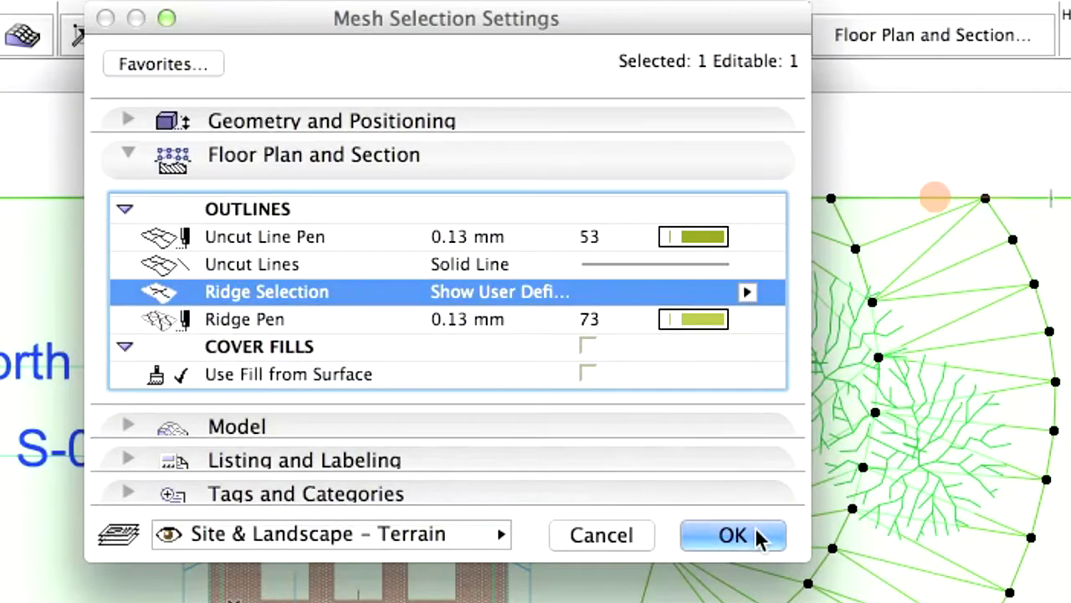
click(757, 531)
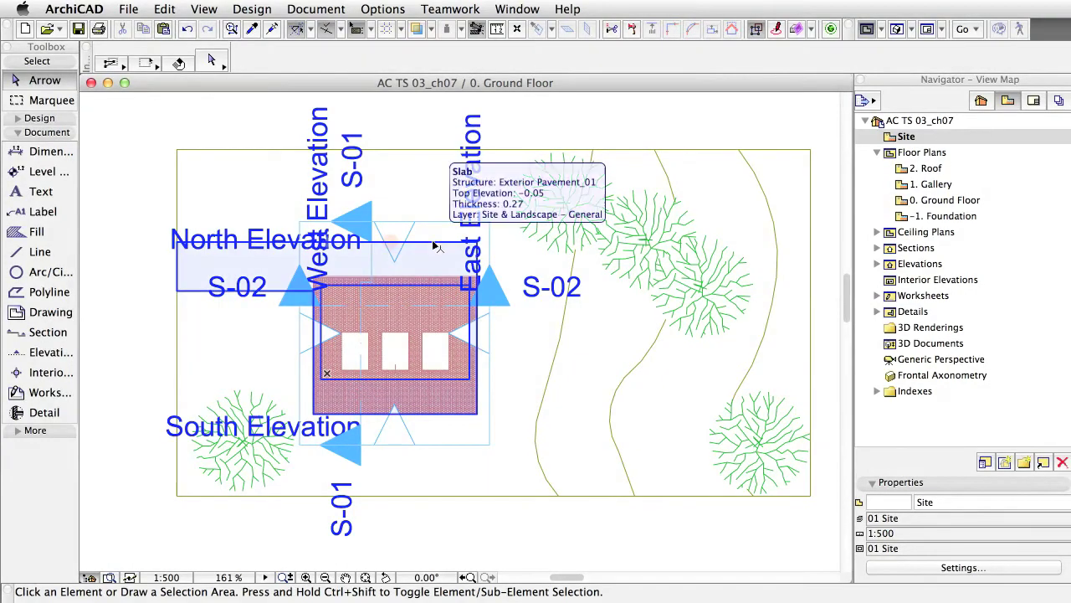
Set the paving slab to Use Fill from Surface with a transparent (pen 0) fill background
click(434, 244)
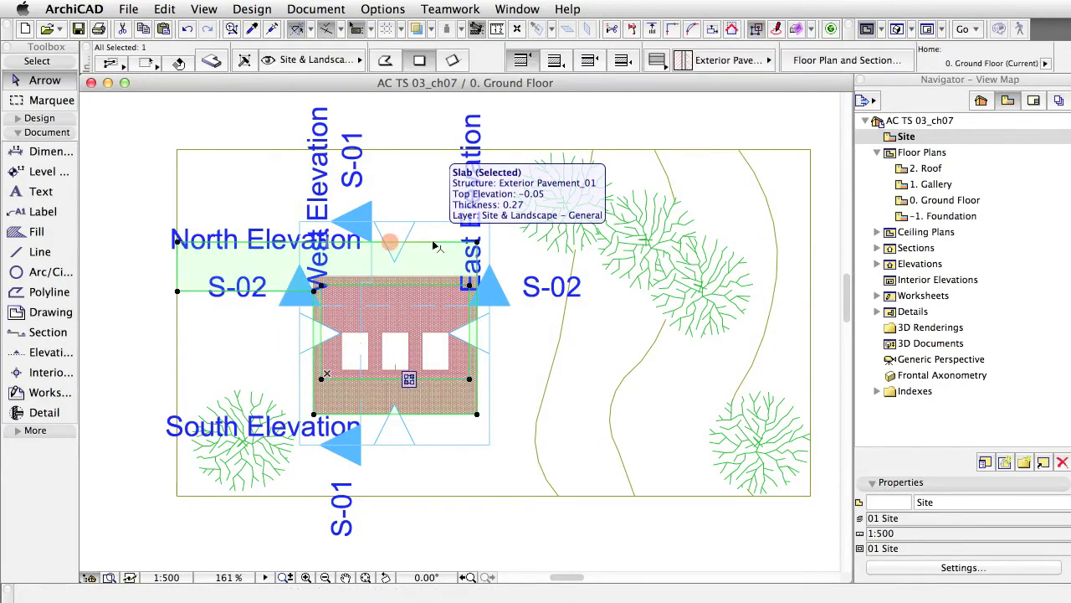
click(211, 63)
click(352, 133)
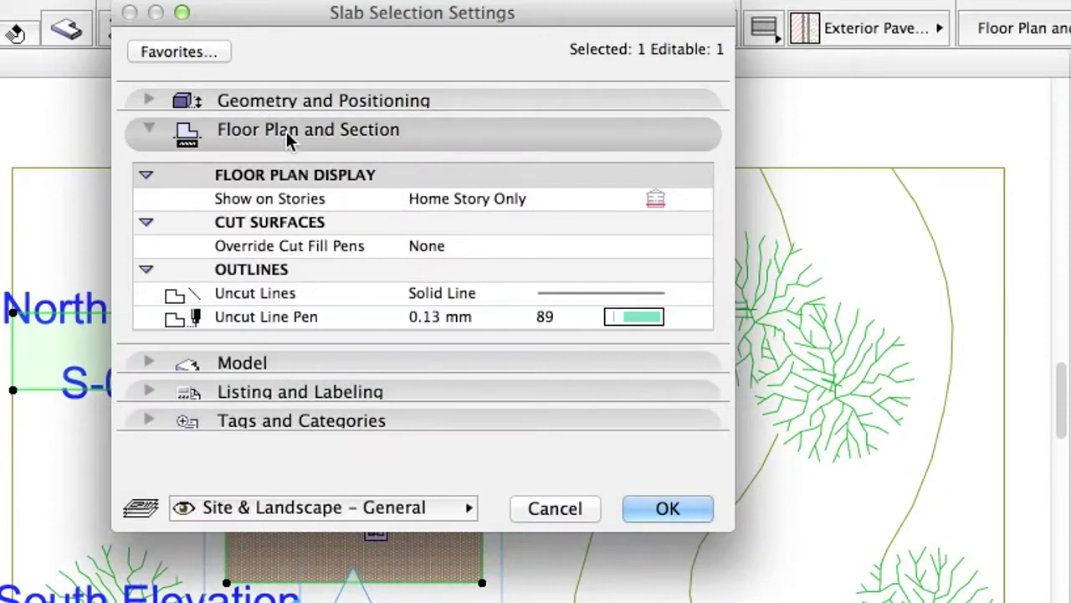
scroll(450, 239, down, 3)
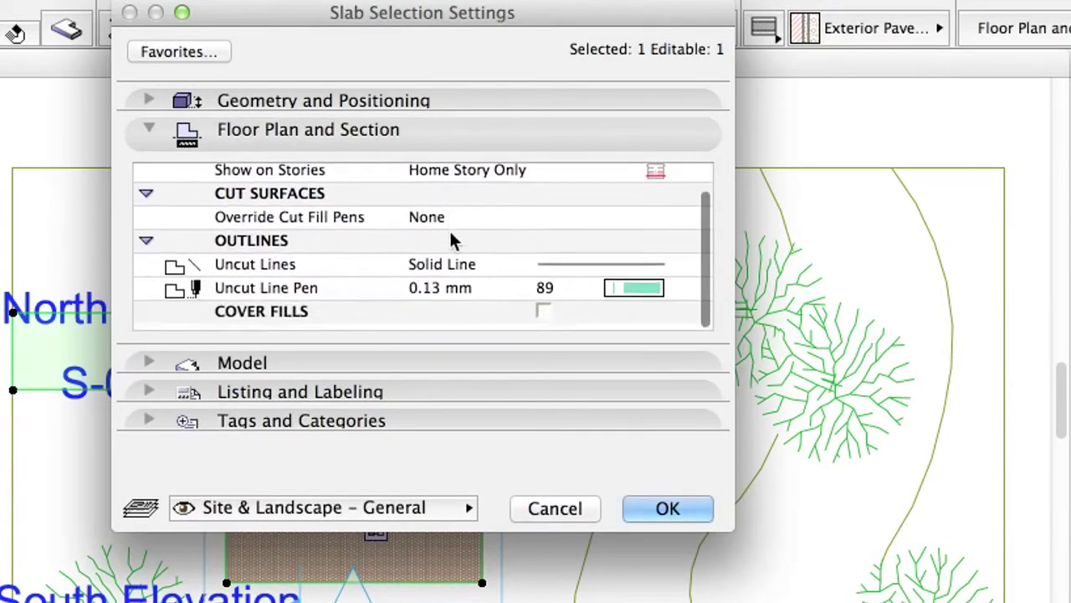
click(544, 313)
scroll(551, 322, up, 3)
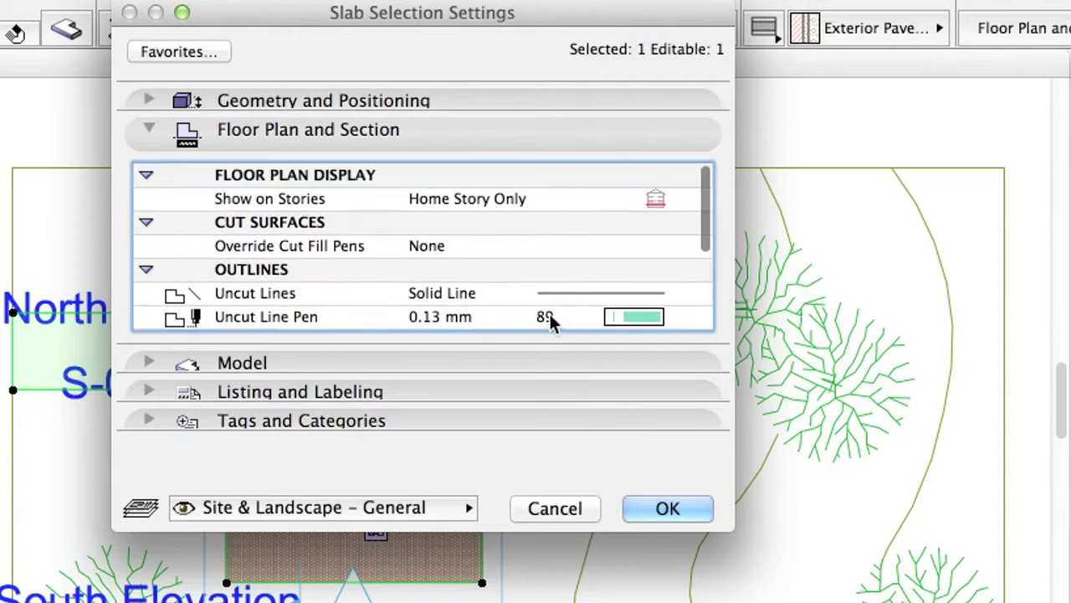
scroll(586, 322, down, 3)
scroll(590, 323, down, 1)
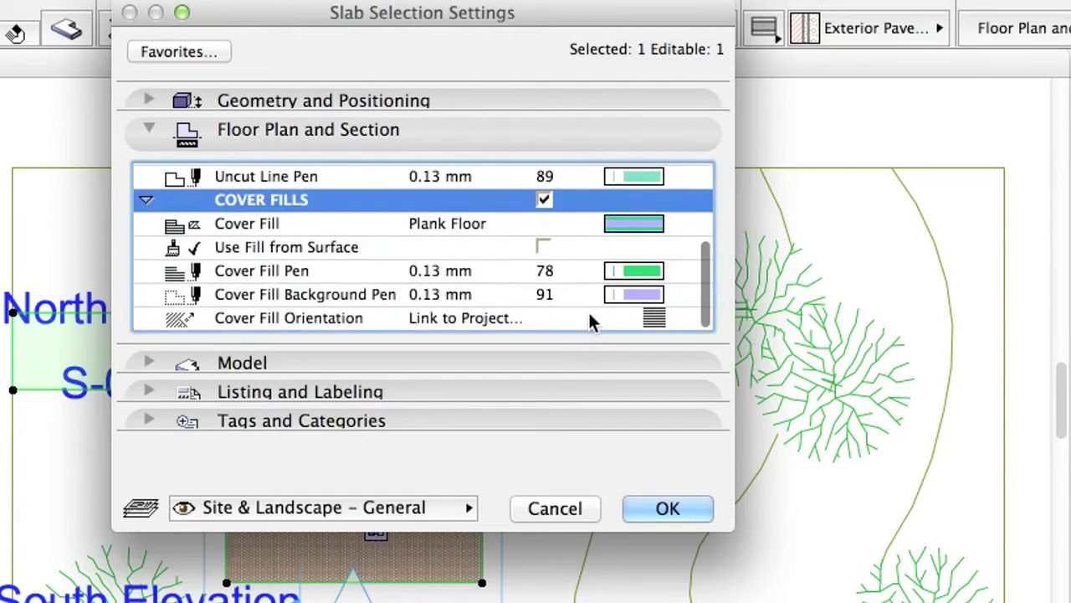
click(432, 249)
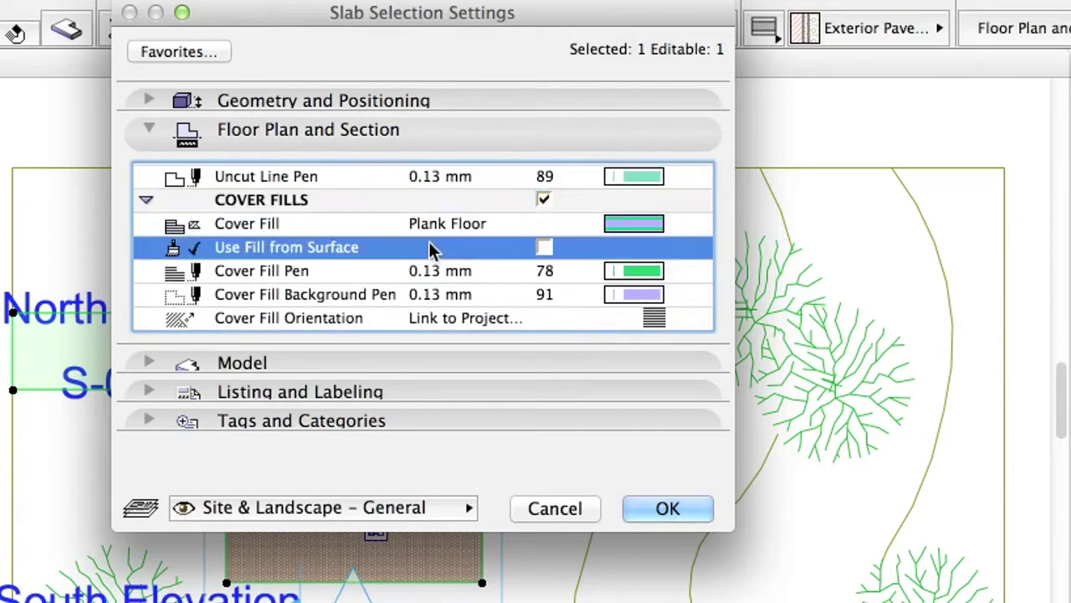
click(545, 247)
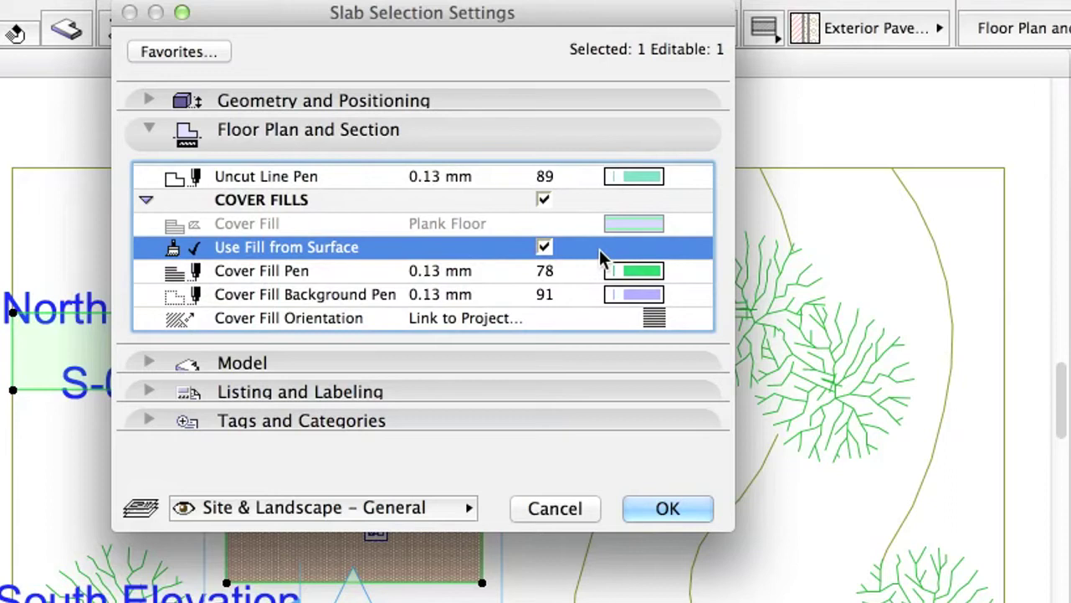
click(512, 302)
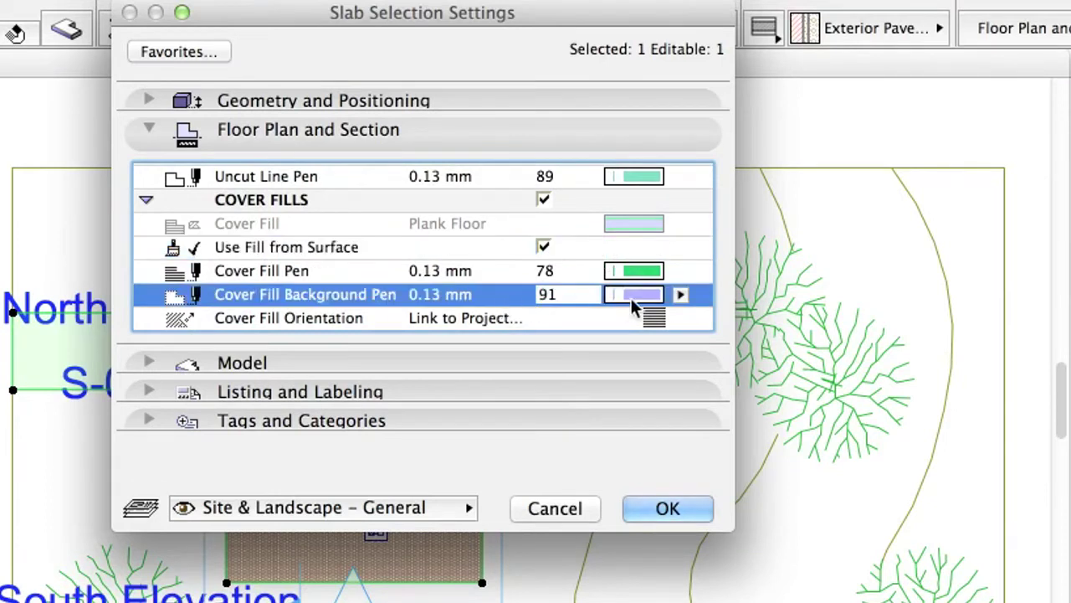
click(682, 298)
click(1014, 549)
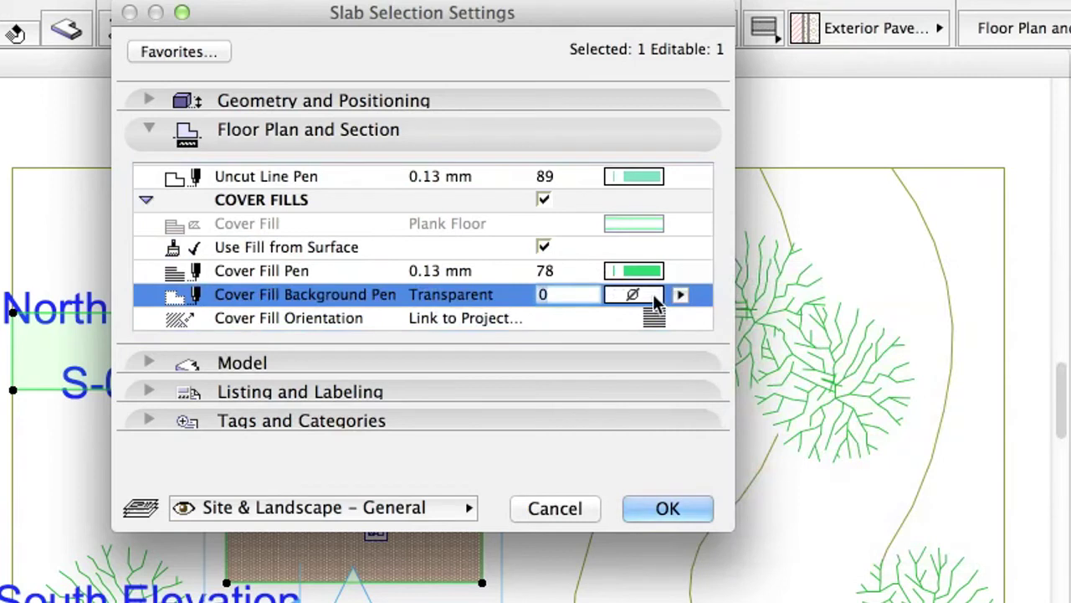
click(706, 519)
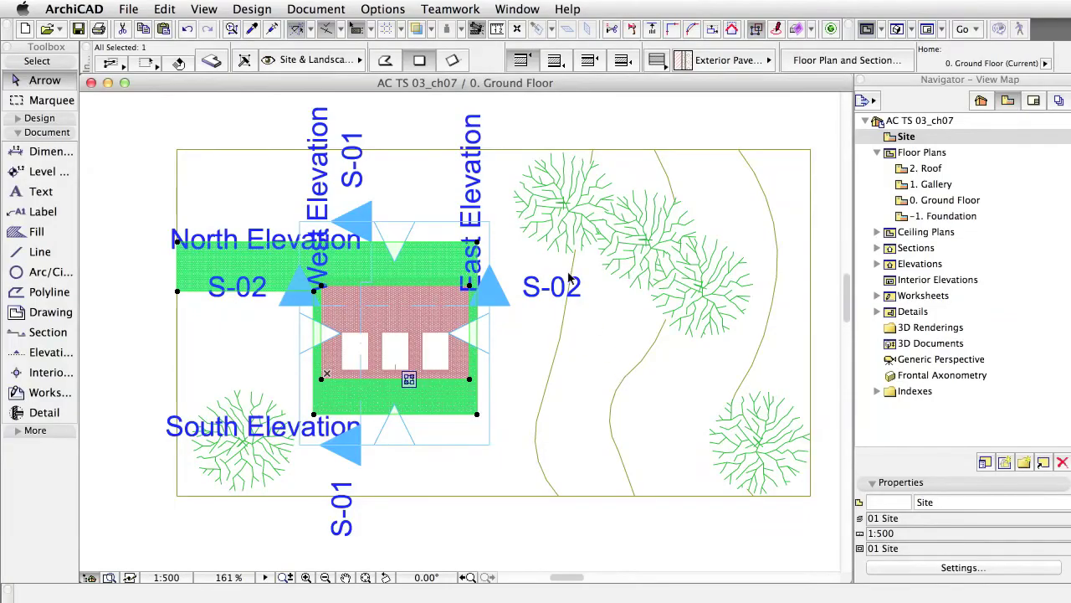
key(Escape)
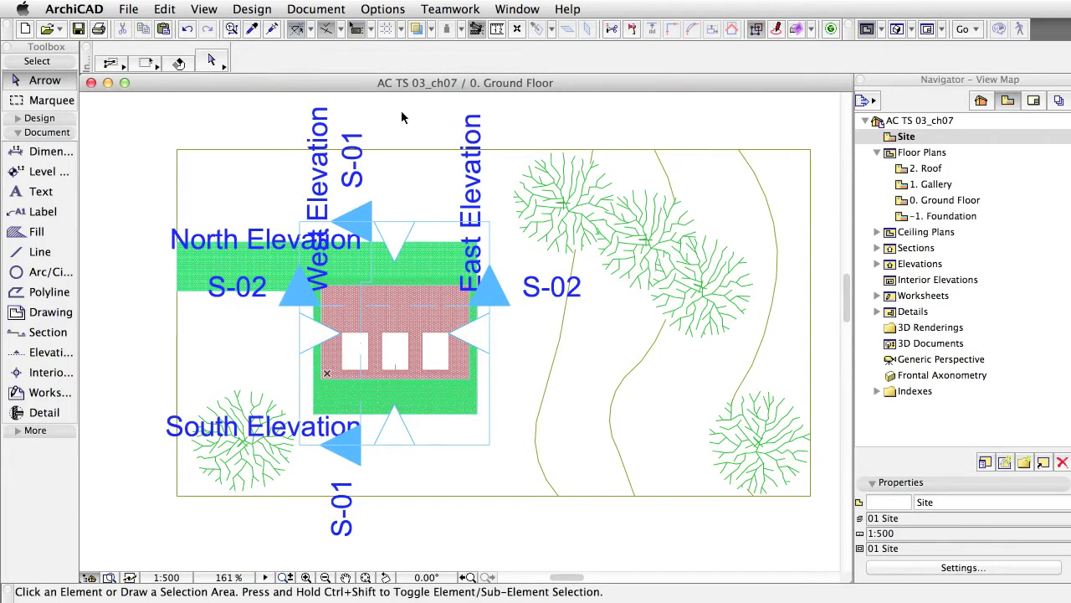
click(910, 104)
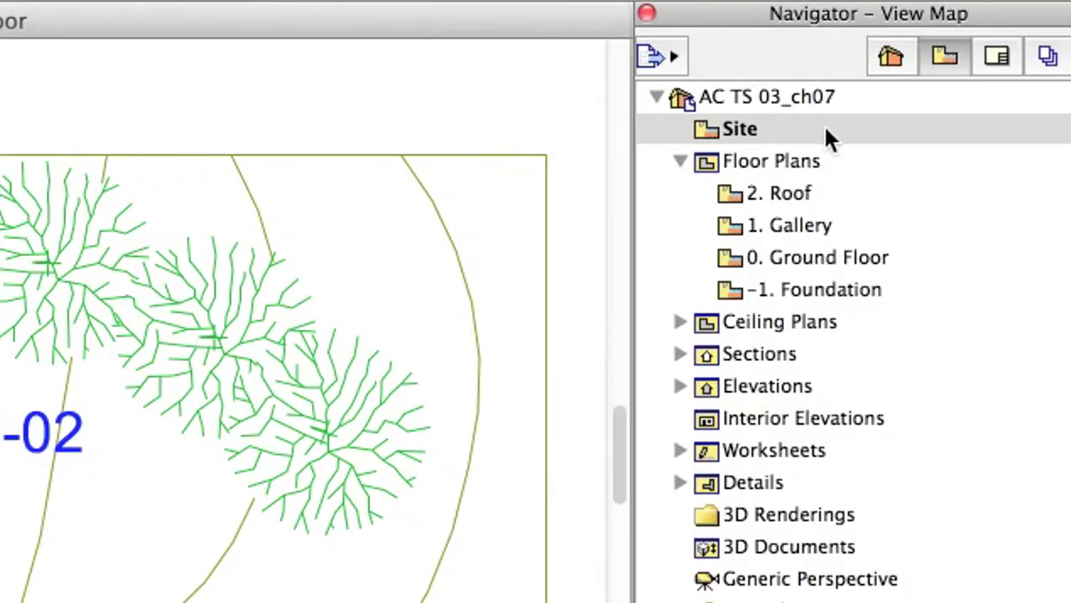
click(826, 134)
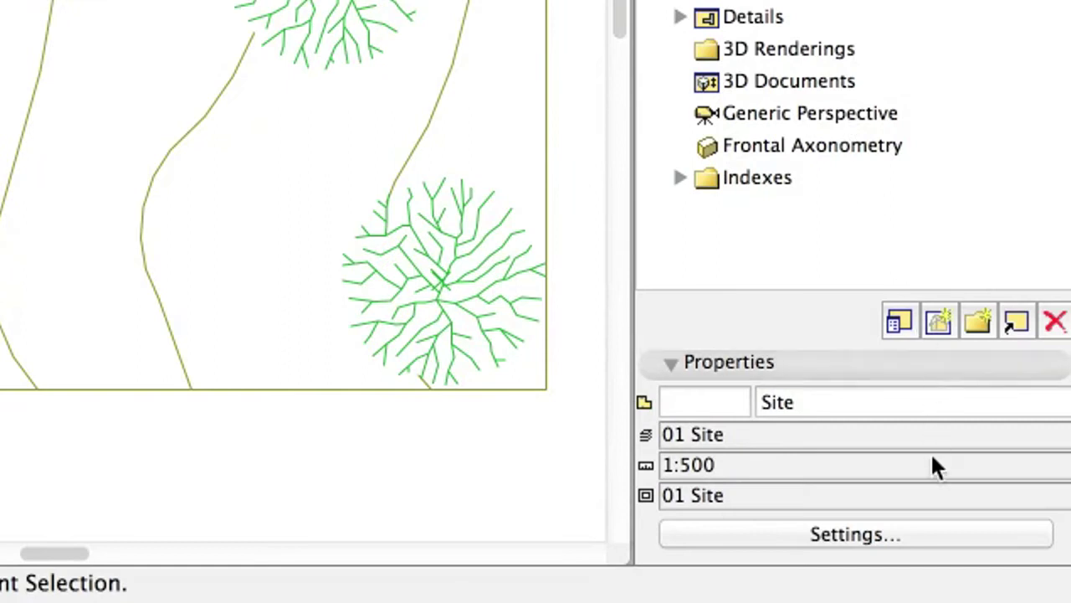
Bring up the Site view's settings and check its name and identification
click(950, 551)
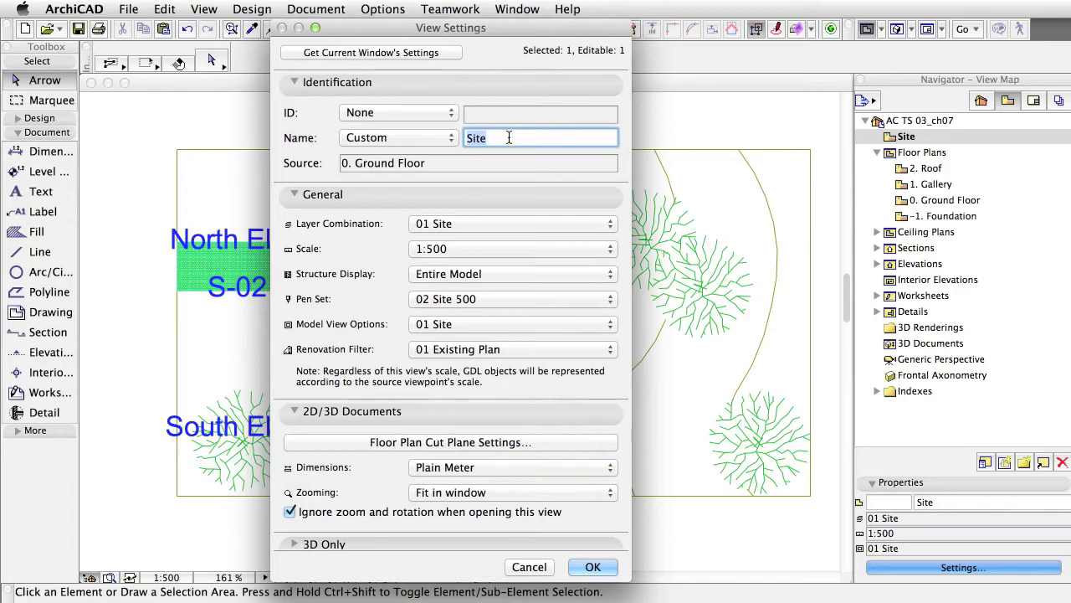
click(507, 191)
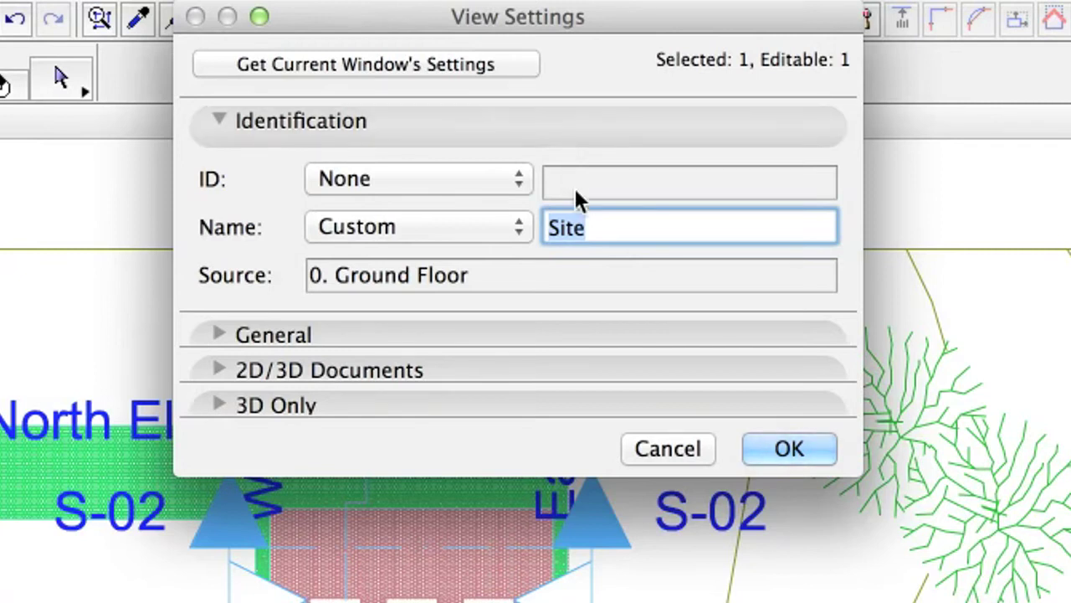
click(588, 227)
double_click(620, 230)
click(628, 231)
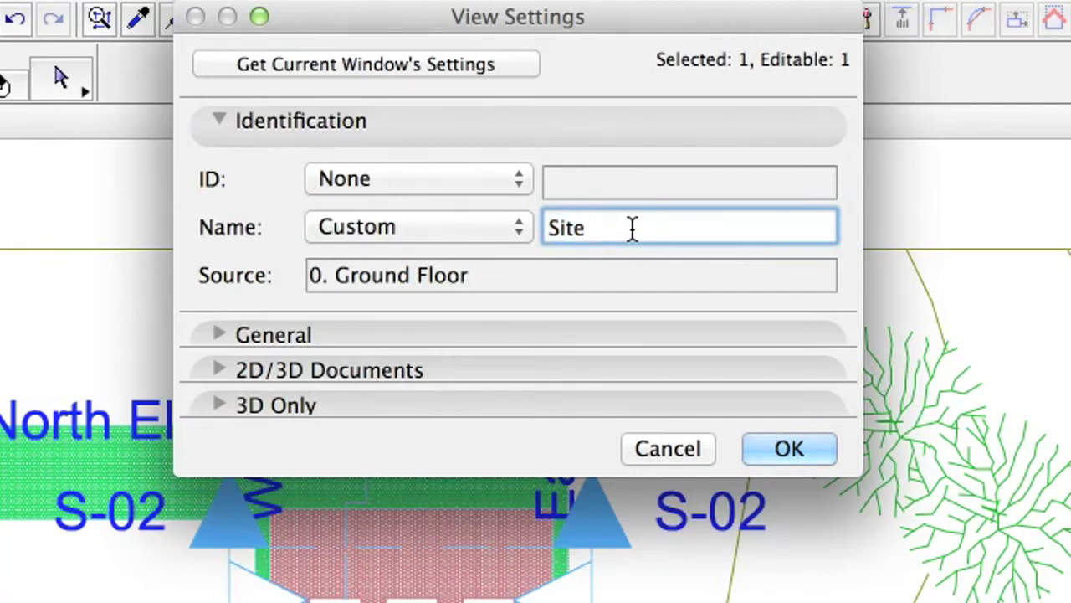
click(561, 125)
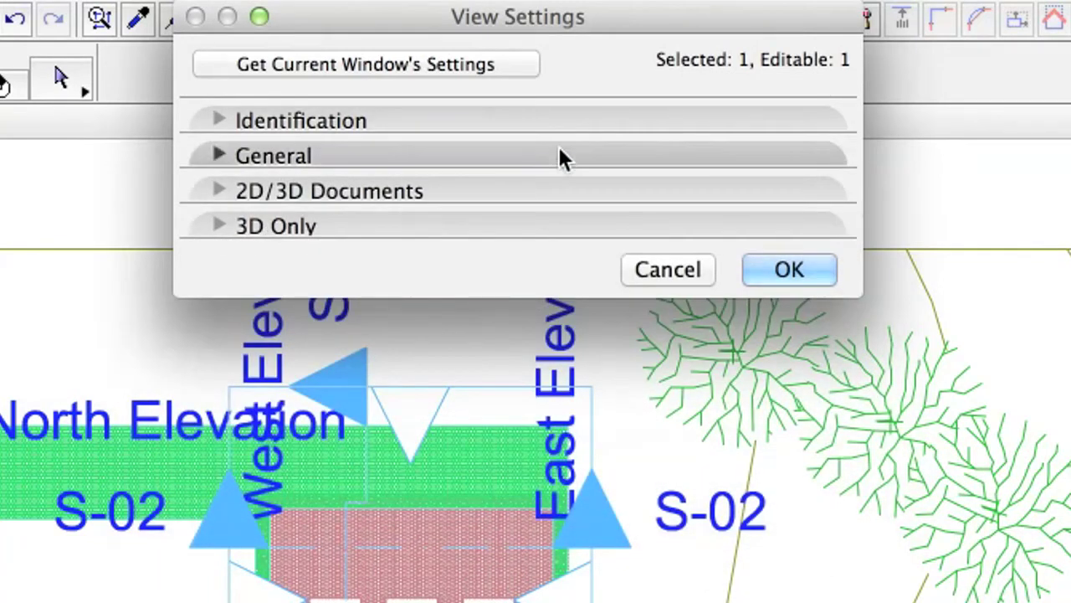
Review the Site view's general, 2D/3D document and 3D-only option panels
click(559, 148)
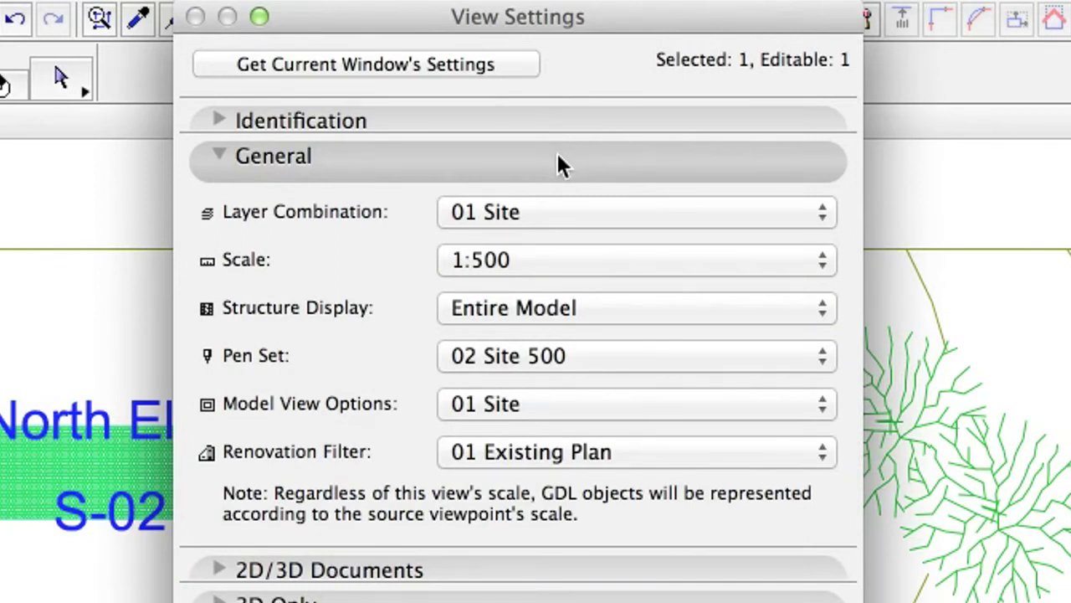
click(559, 163)
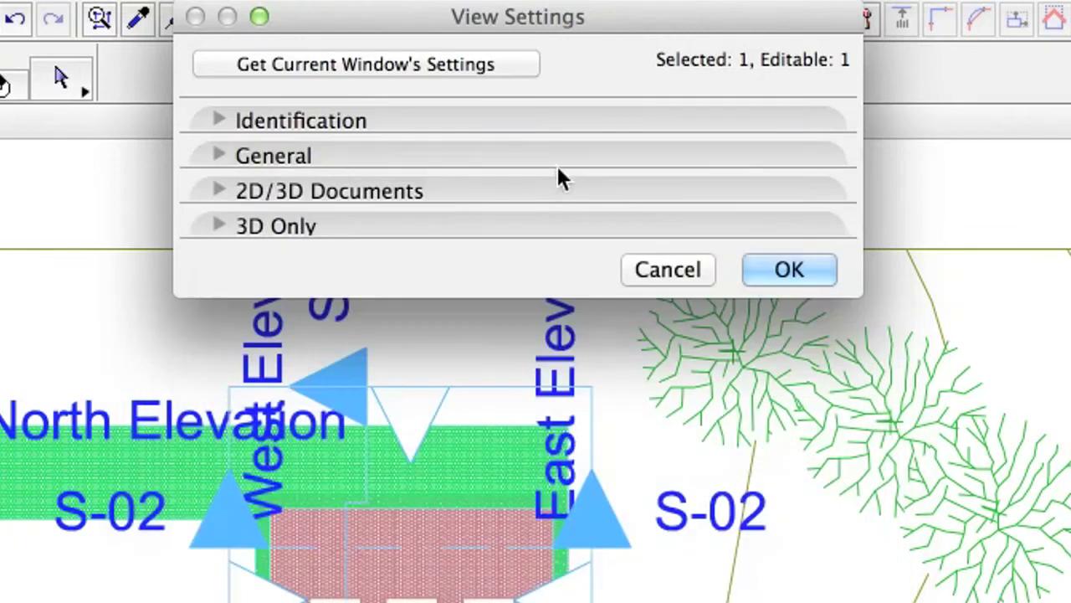
click(560, 204)
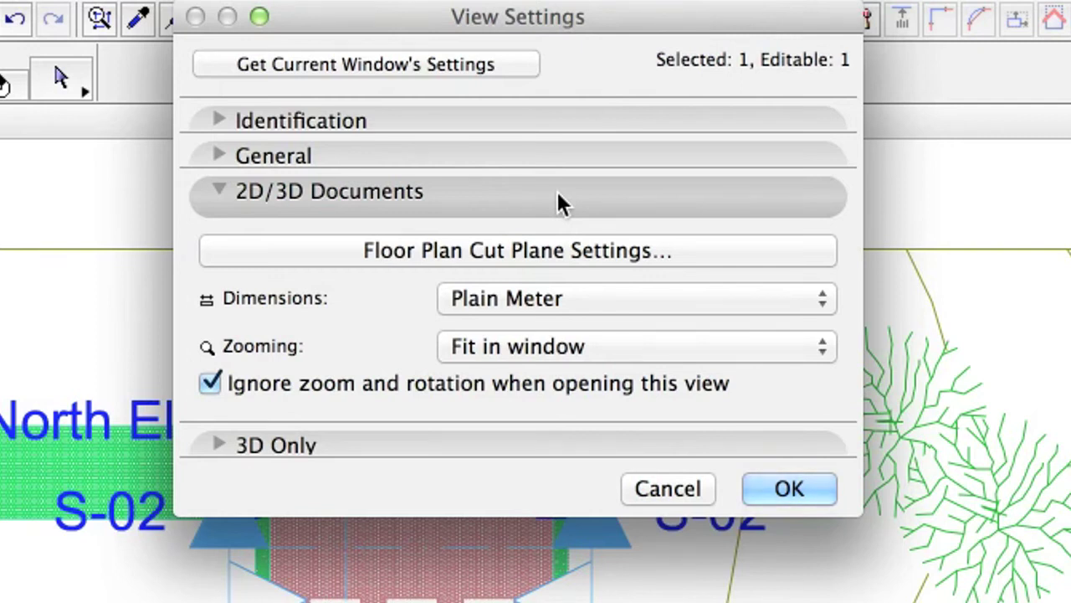
click(557, 193)
click(554, 221)
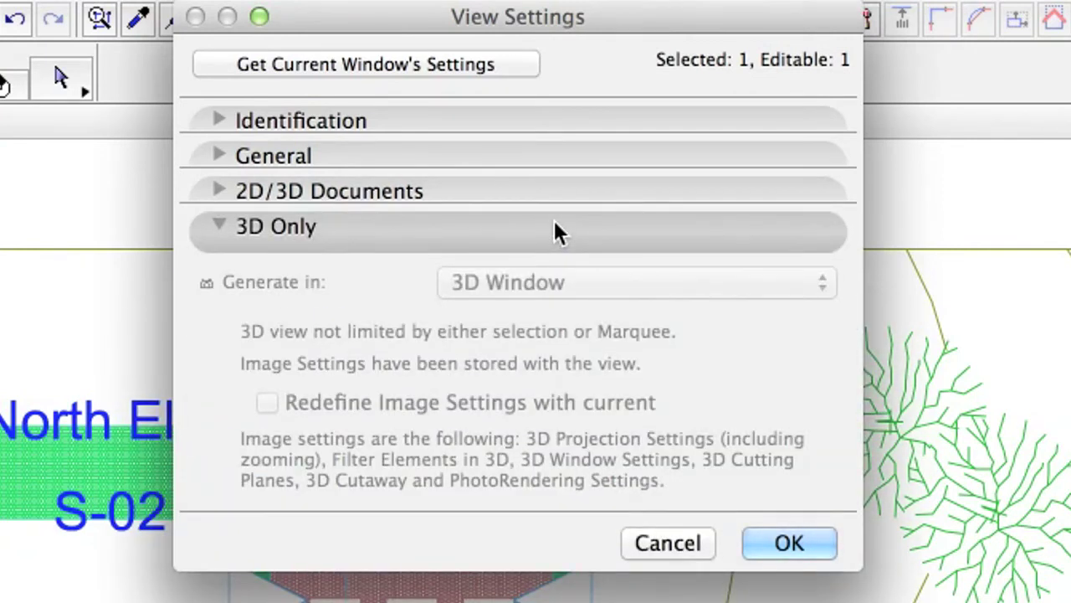
click(554, 227)
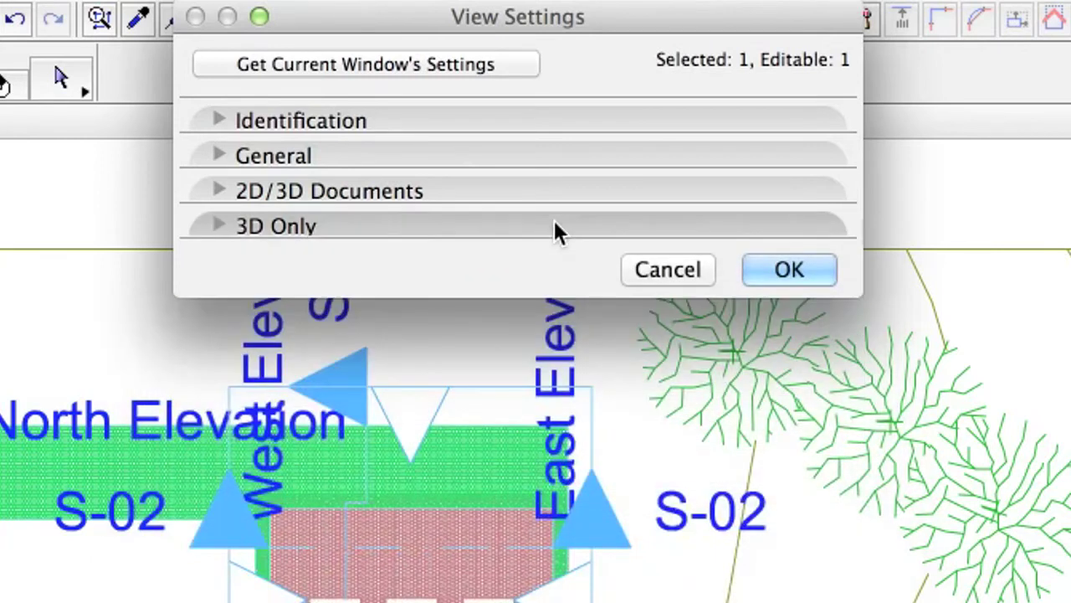
Hide the S-02 section marker's layer, then reopen the Site view
click(827, 276)
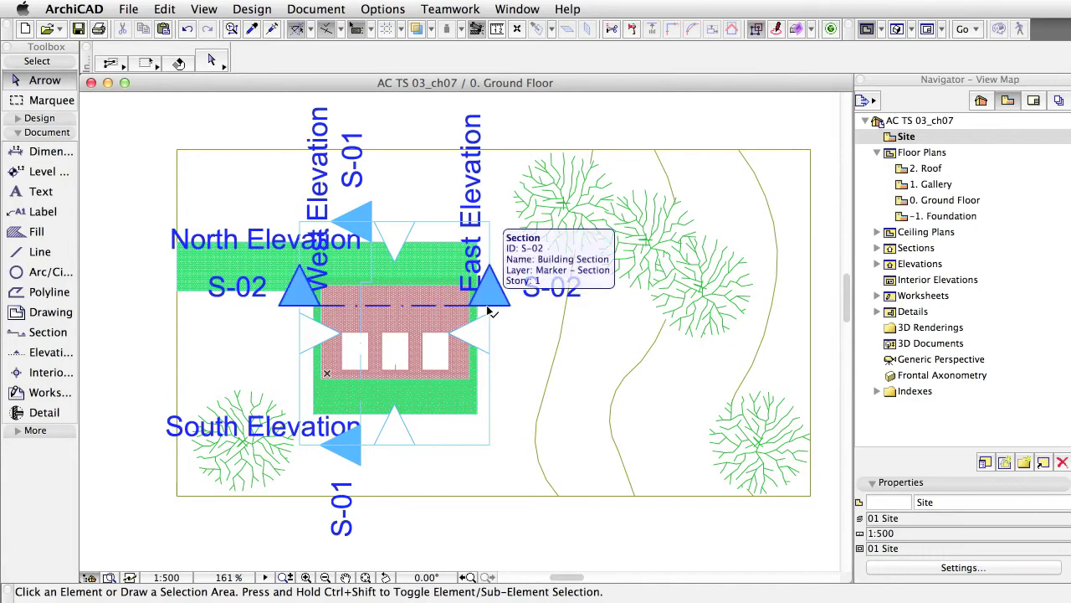
click(489, 310)
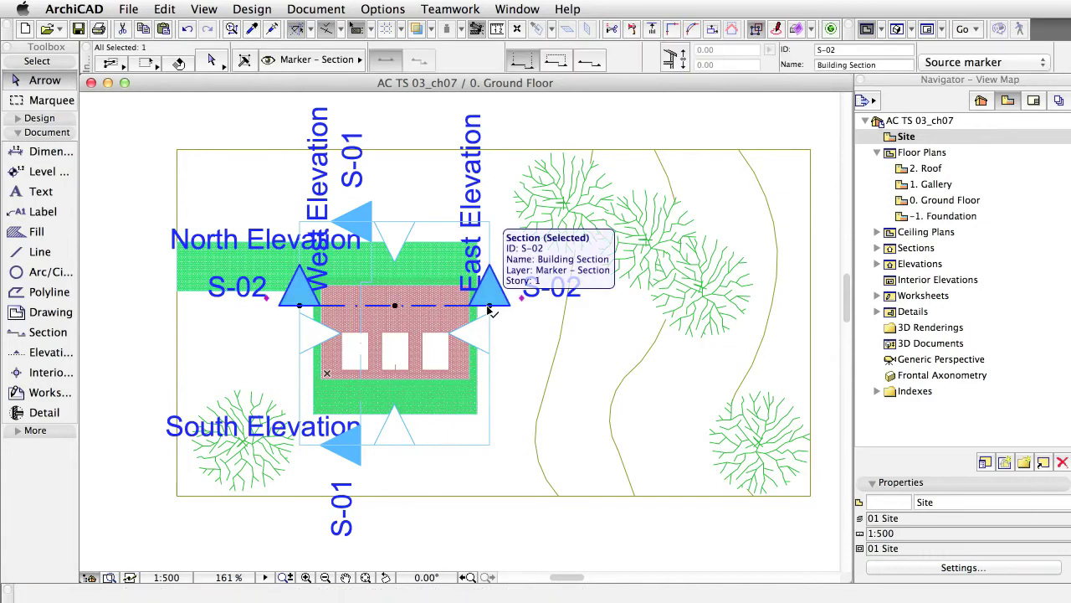
right_click(416, 129)
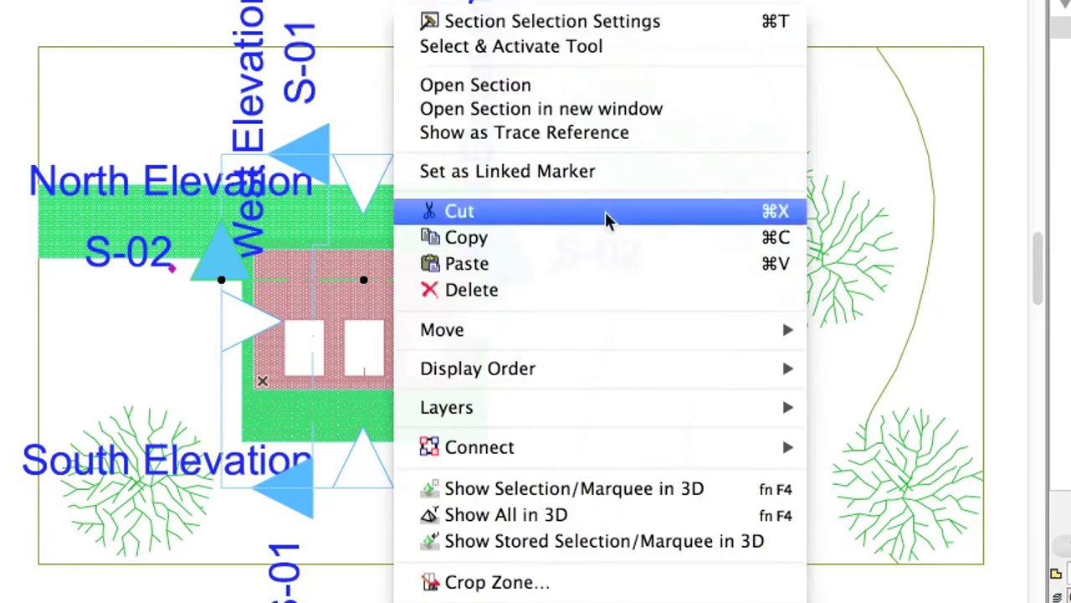
mouse_move(586, 407)
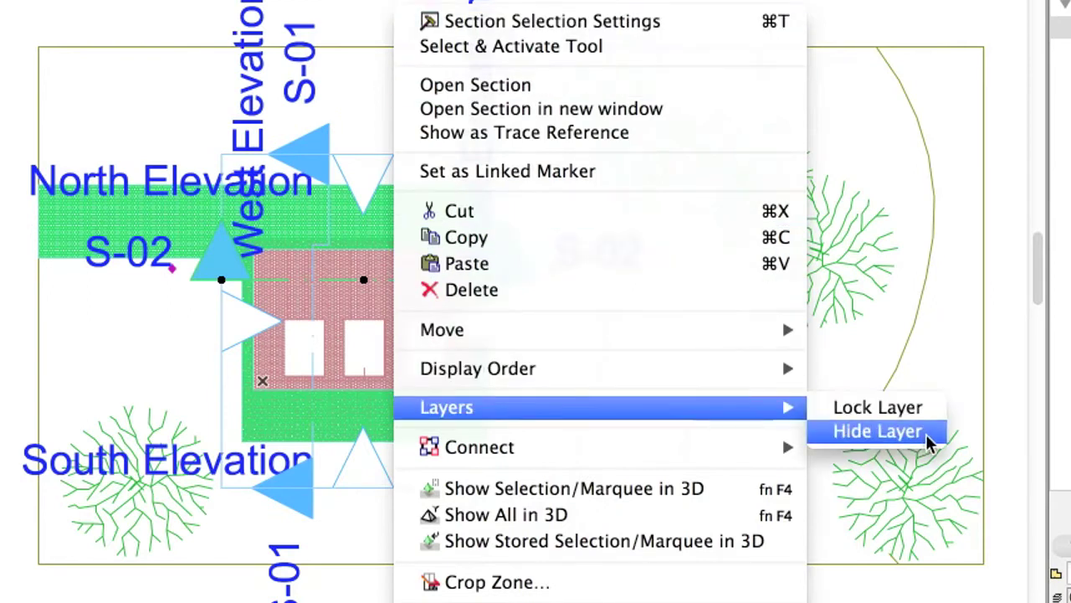
click(932, 441)
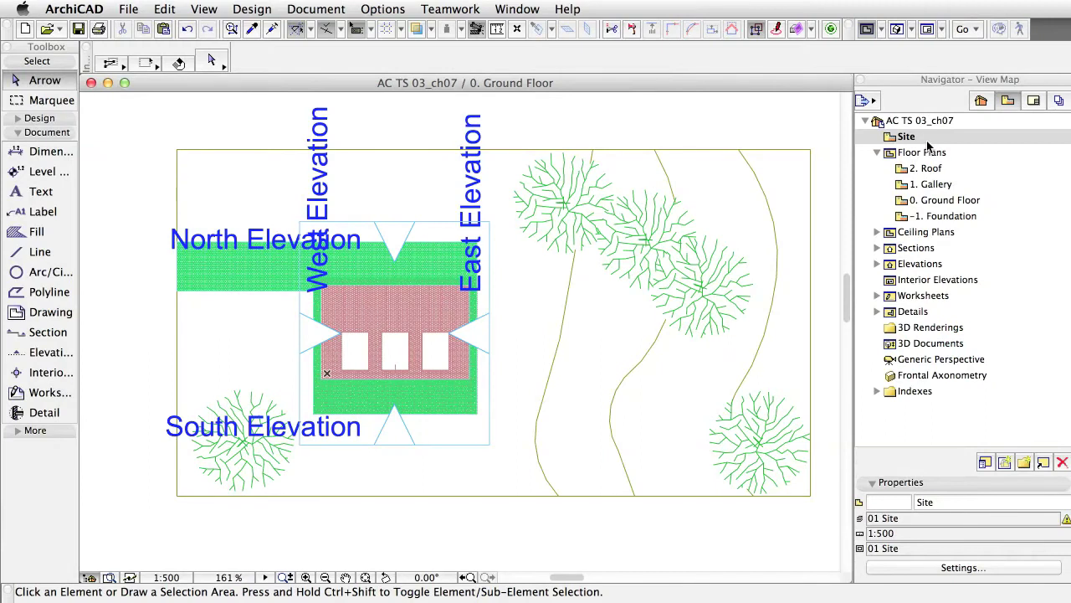
click(929, 139)
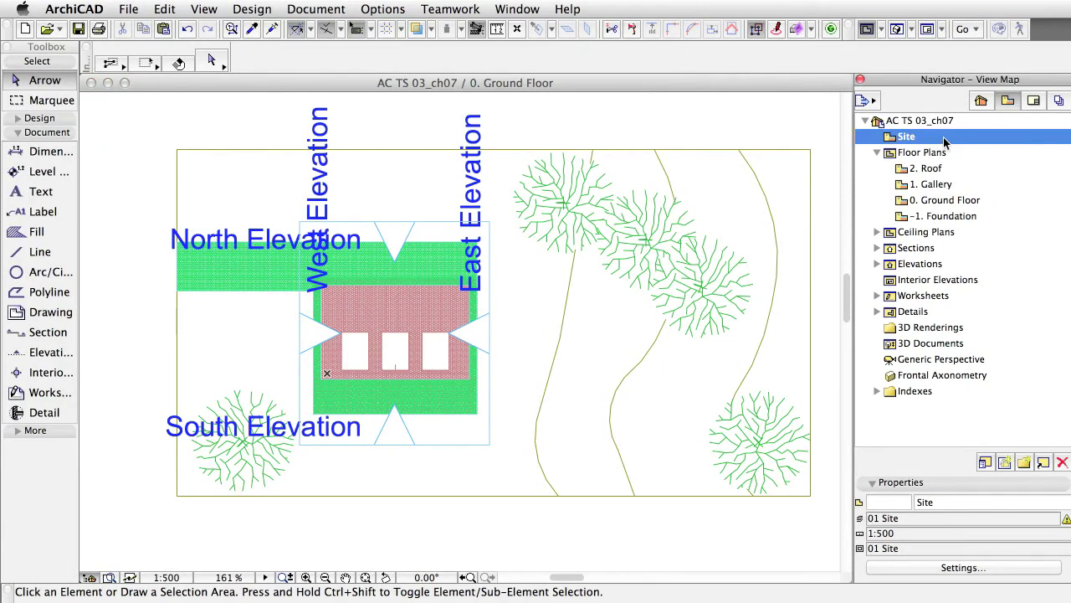
double_click(944, 143)
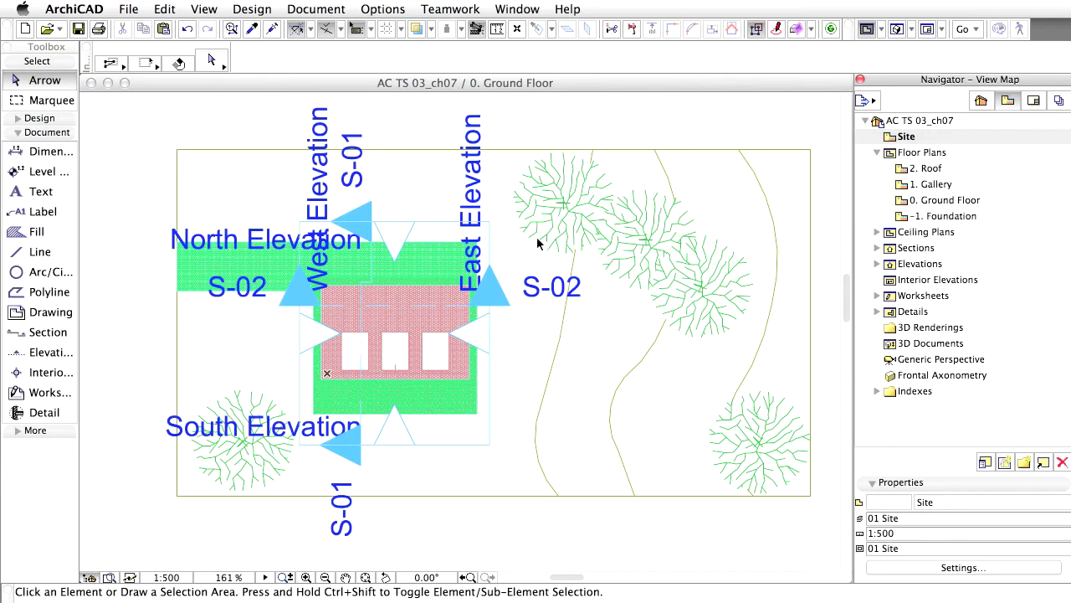
In the 01 Site combination, hide Marker - Elevation and Marker - Section layers and update it
key(ctrl+l)
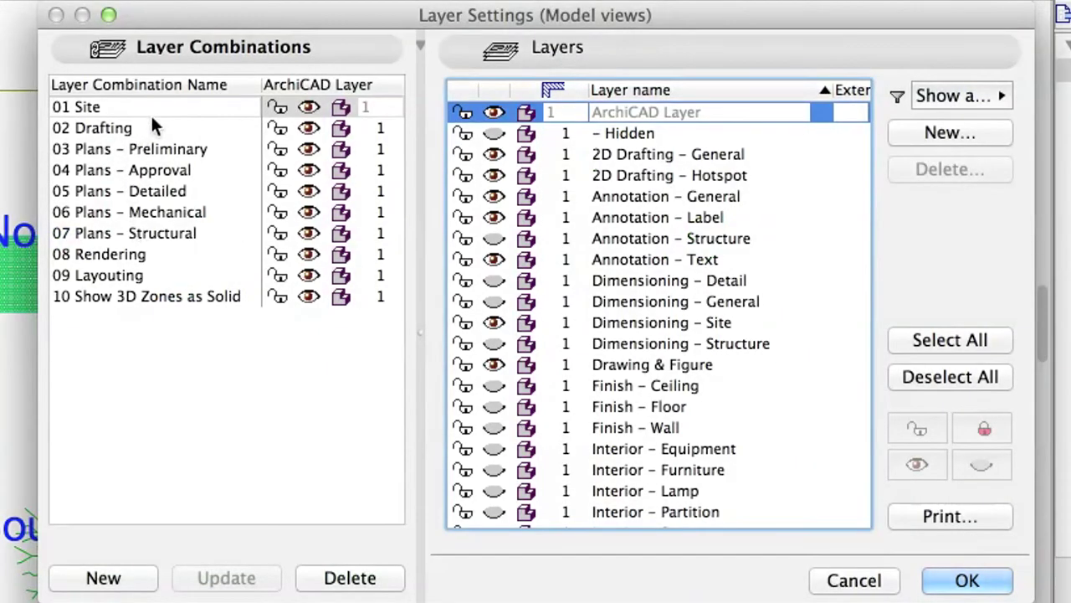
click(153, 111)
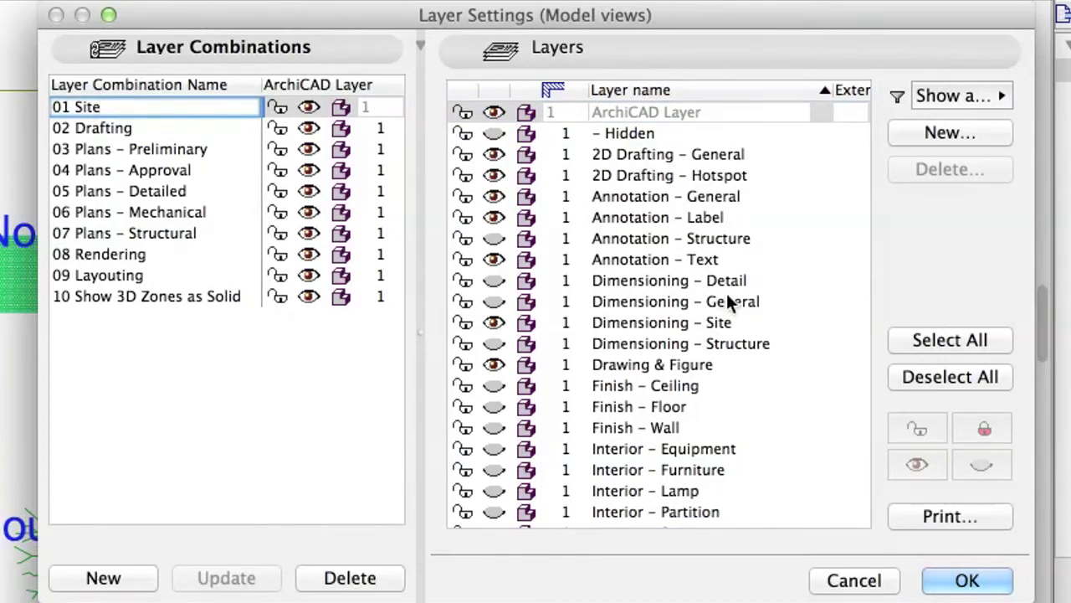
scroll(726, 302, down, 1)
scroll(726, 301, down, 1)
scroll(727, 301, down, 5)
scroll(726, 293, down, 3)
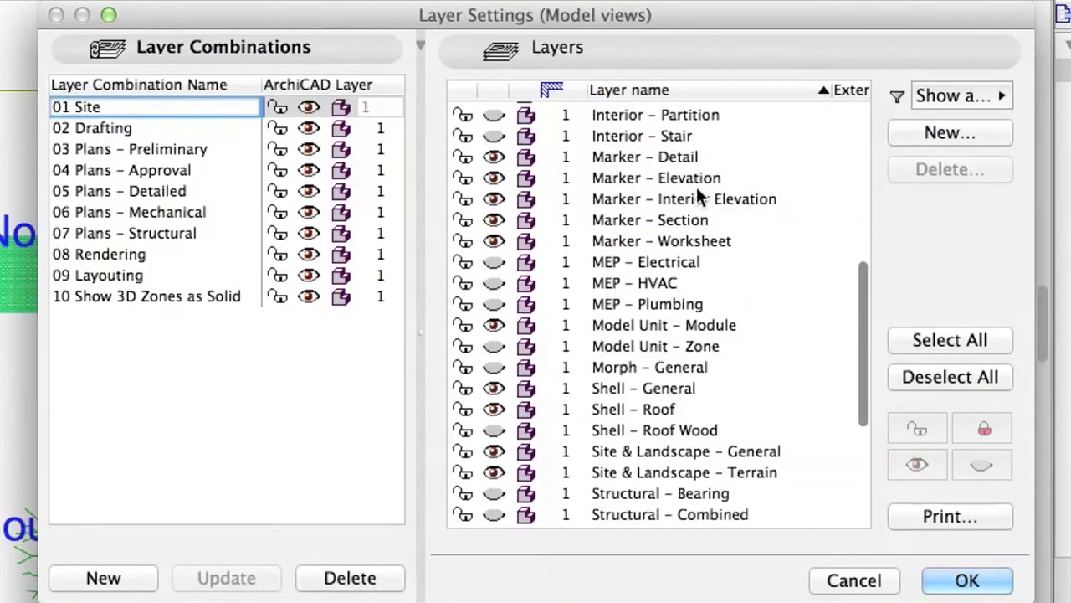
click(687, 178)
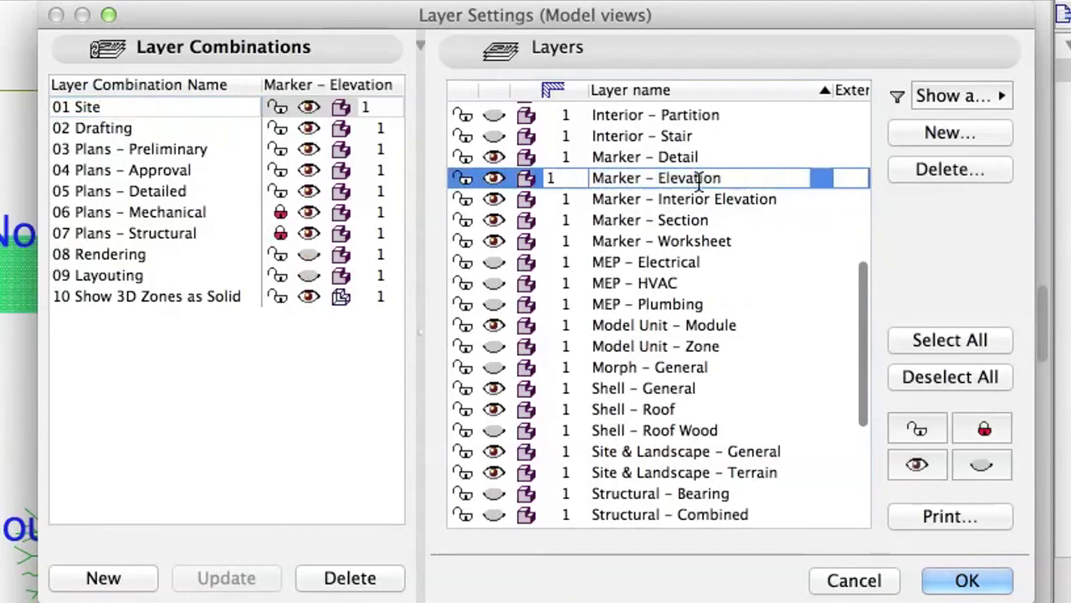
click(500, 176)
click(621, 219)
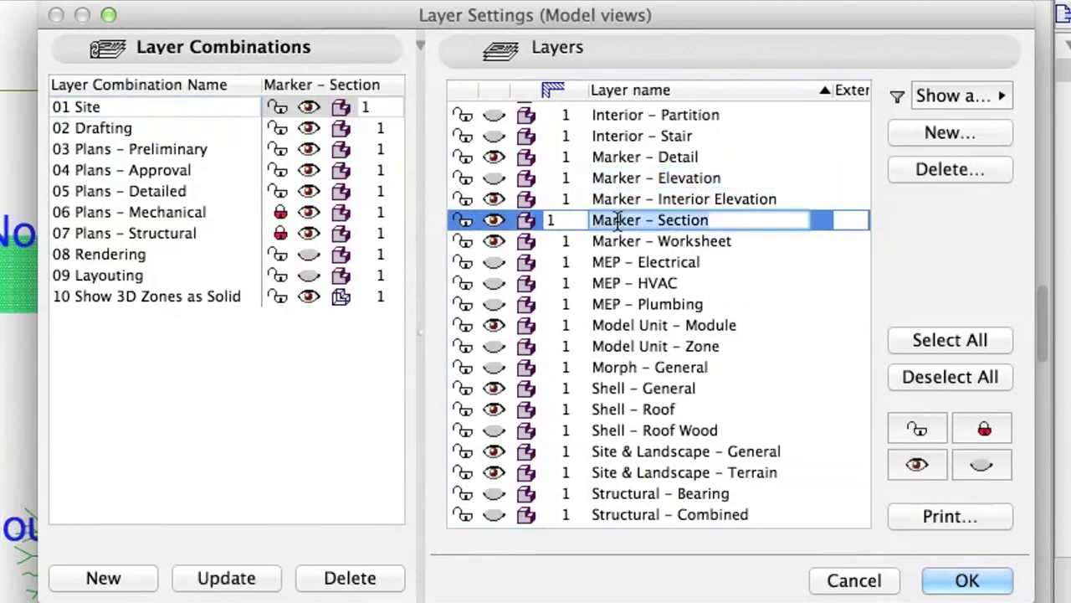
click(496, 219)
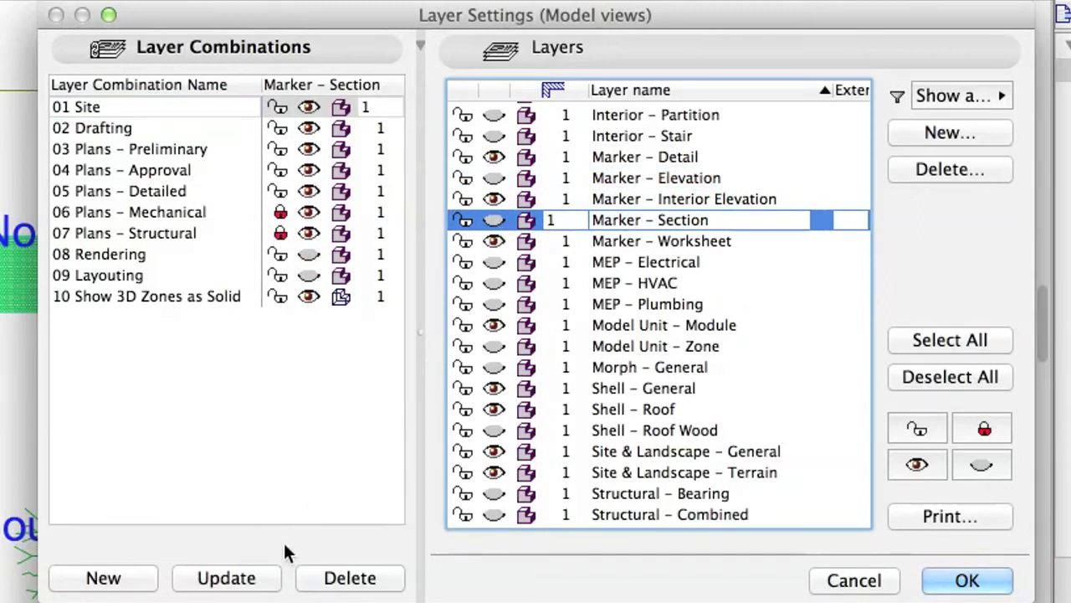
click(263, 584)
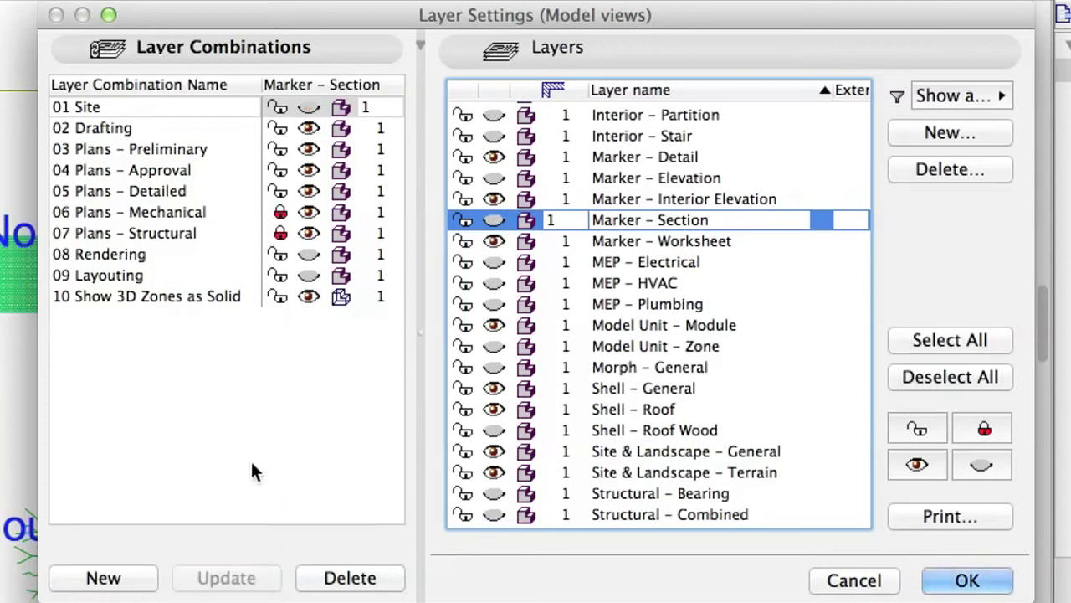
click(990, 590)
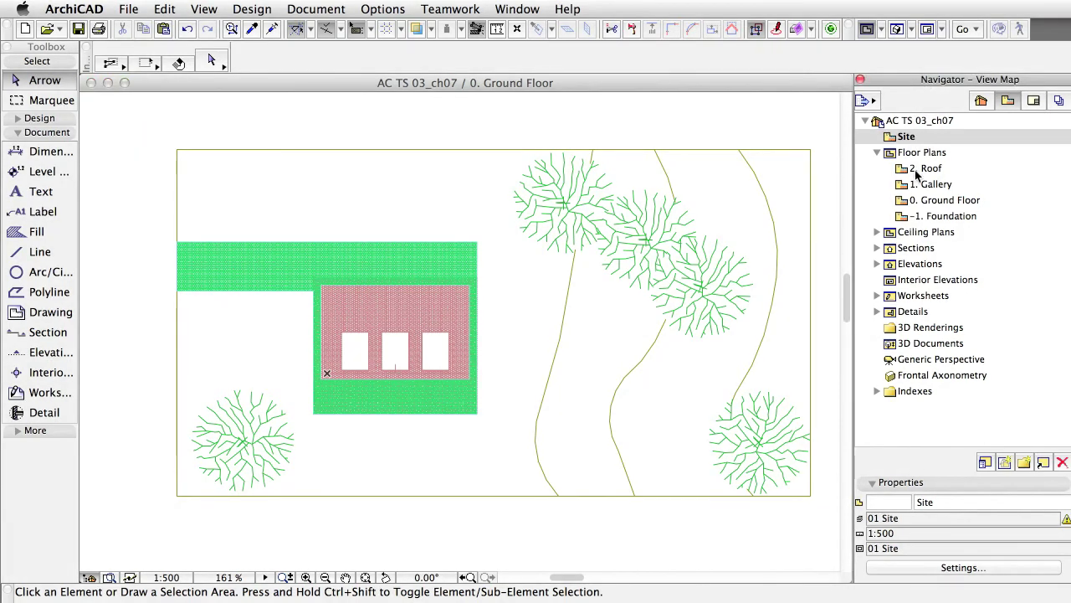
Check the 2. Roof and East Elevation views' layer combinations, then open 0. Ground Floor
click(917, 170)
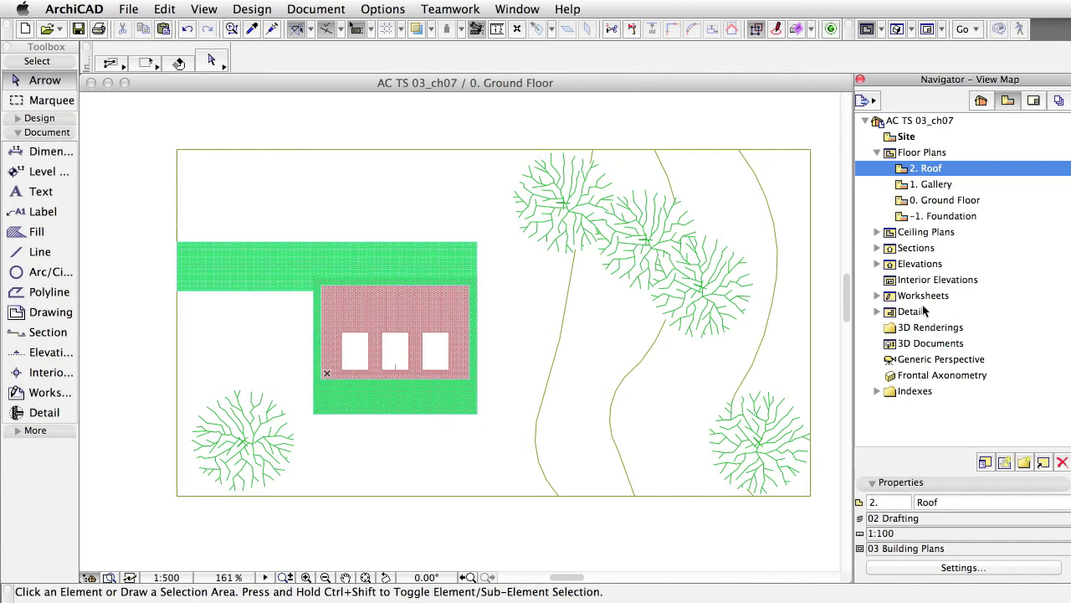
click(878, 265)
click(914, 281)
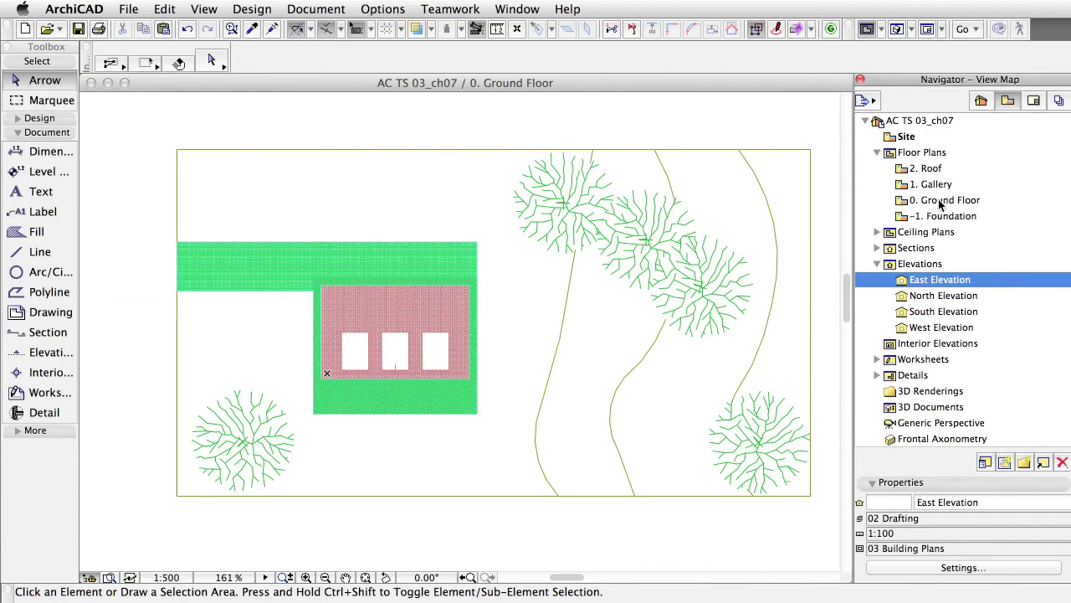
double_click(940, 201)
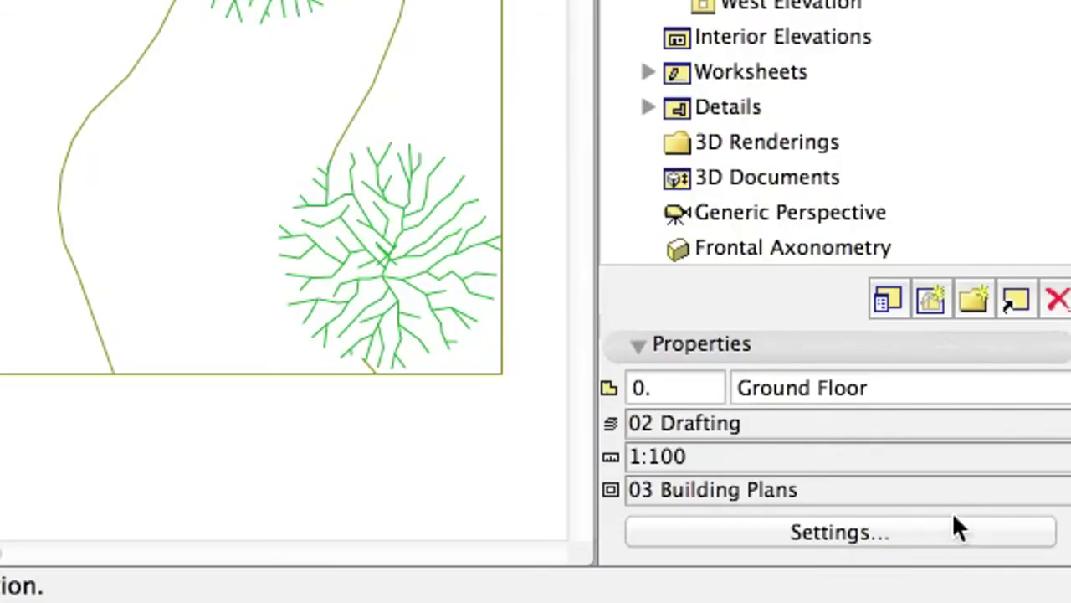
Set the Ground Floor view's layer combination to 04 Plans – Approval, then open 1. Gallery
click(1017, 567)
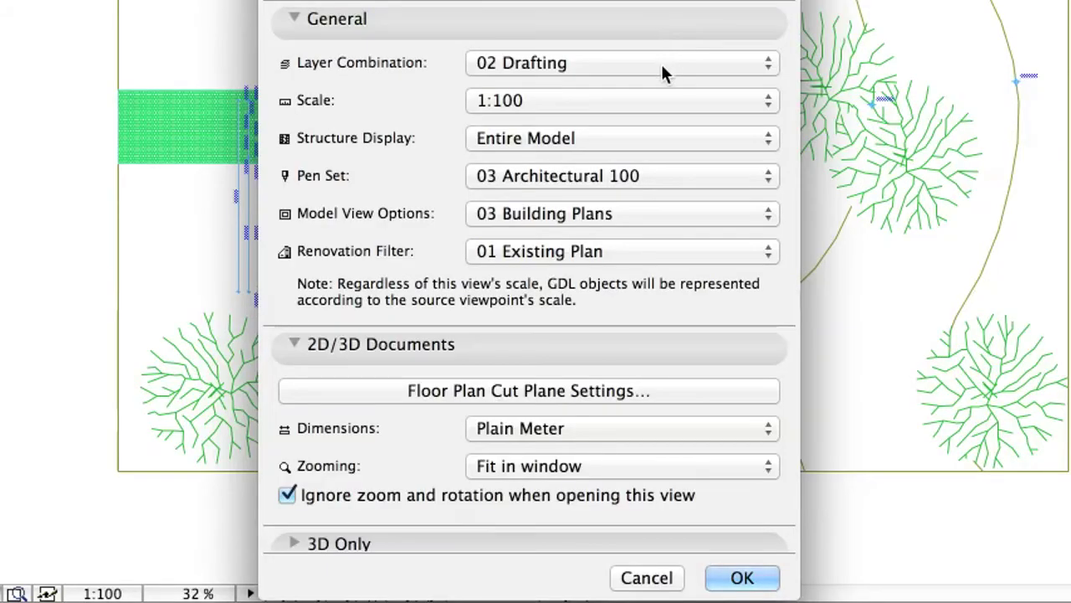
click(661, 73)
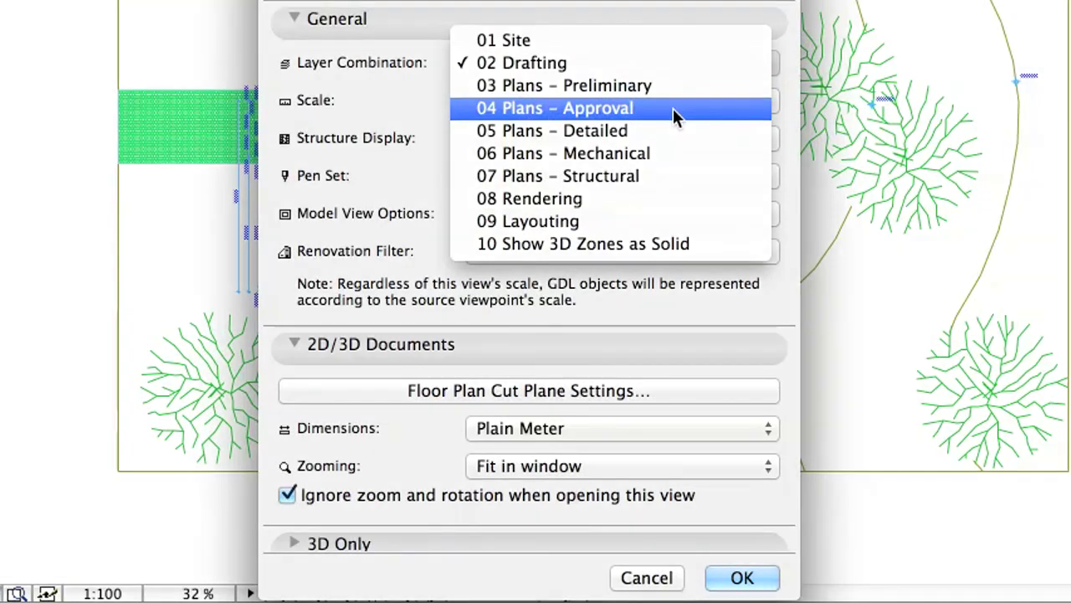
click(675, 117)
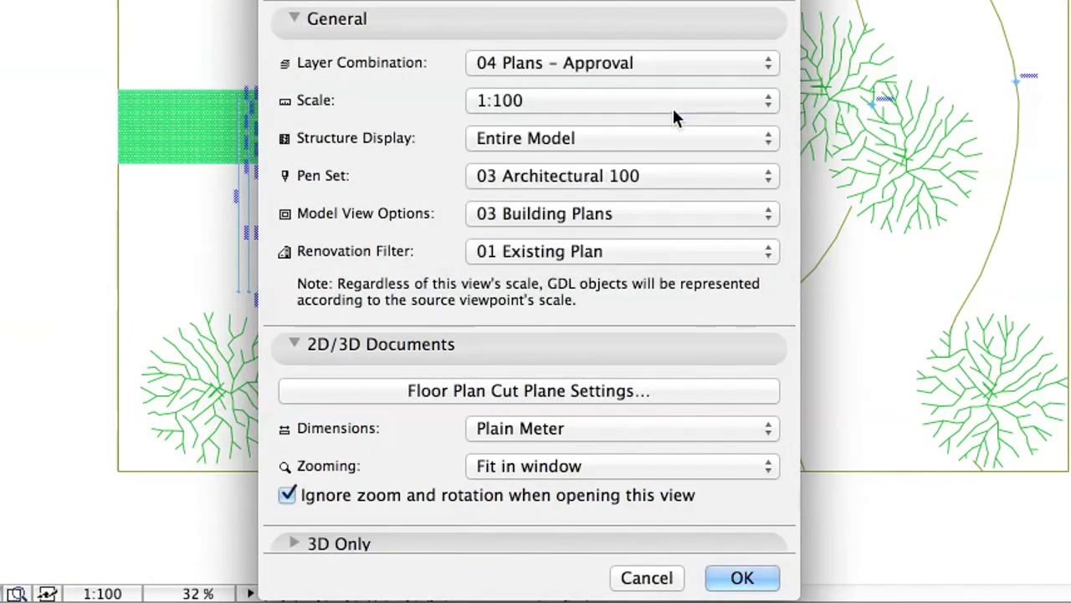
click(742, 578)
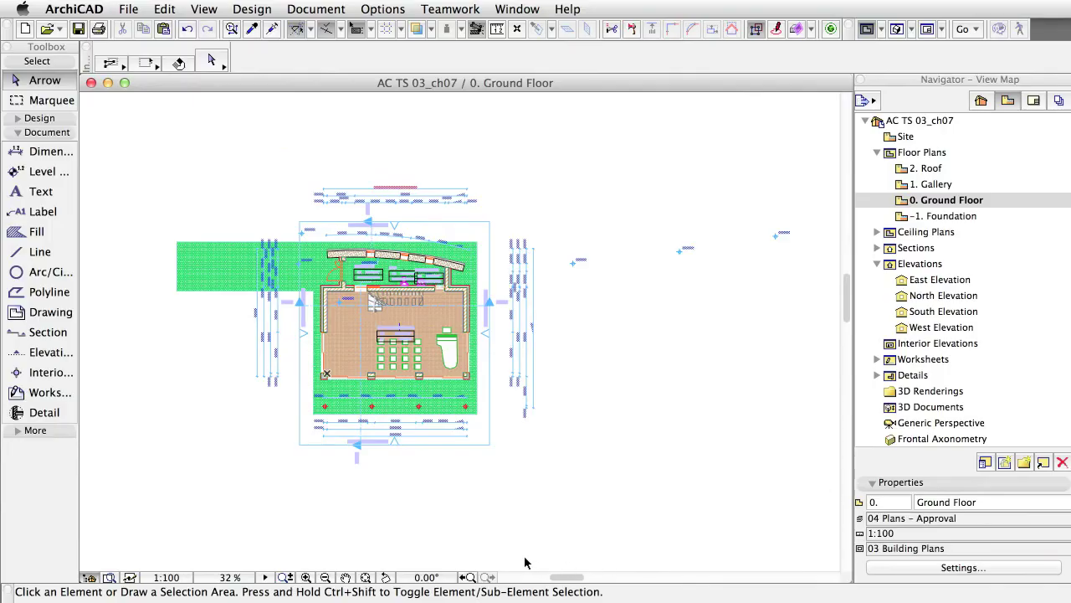
click(958, 184)
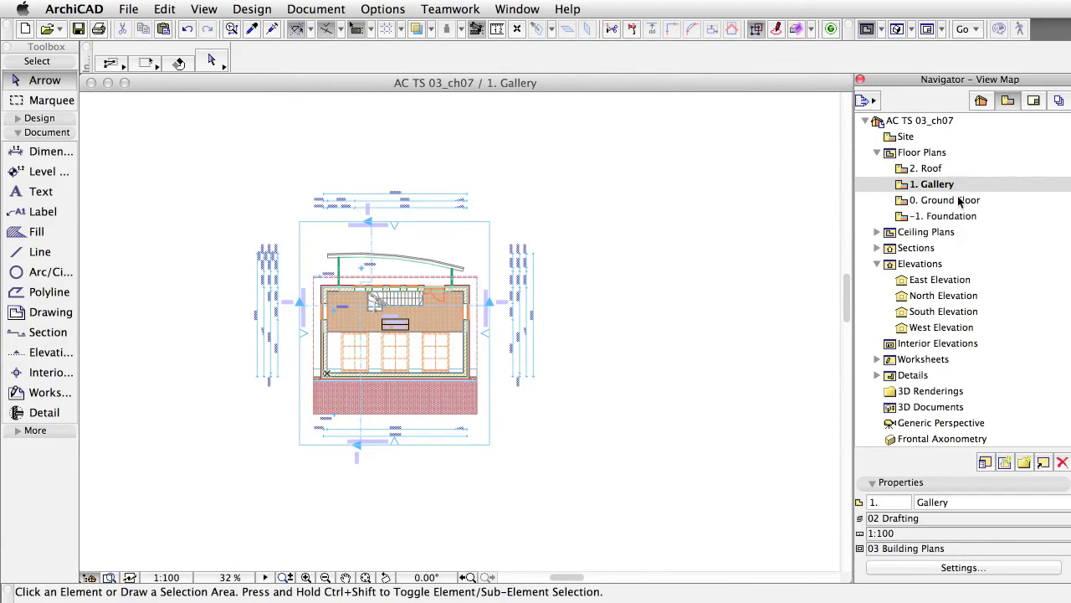
From the 0. Ground Floor view, show the Terrain and Roof Wood layers in 04 Plans – Approval and update it
click(959, 200)
key(ctrl+l)
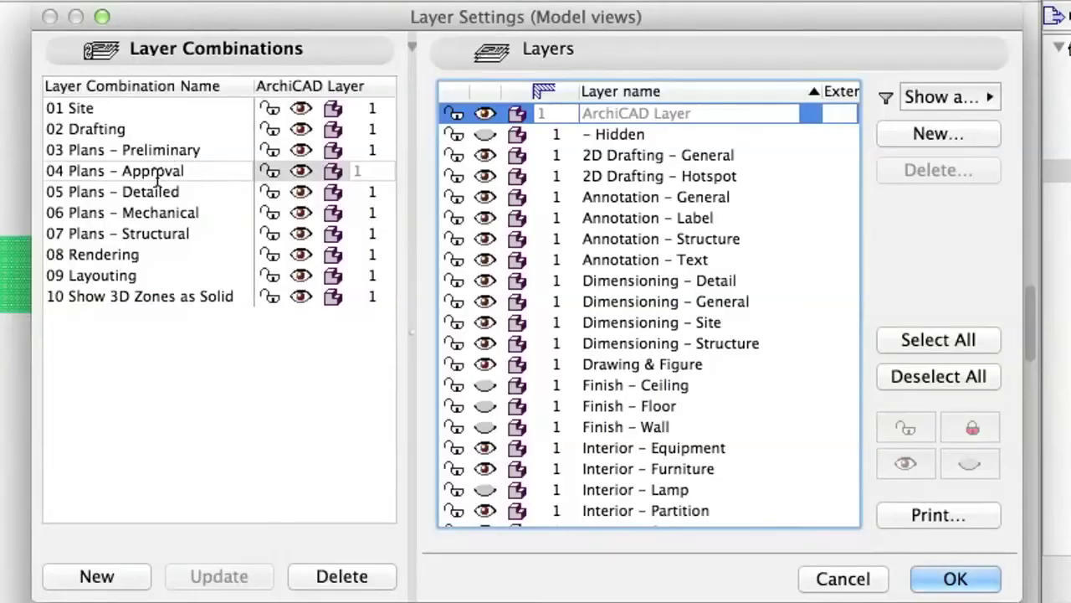
click(193, 171)
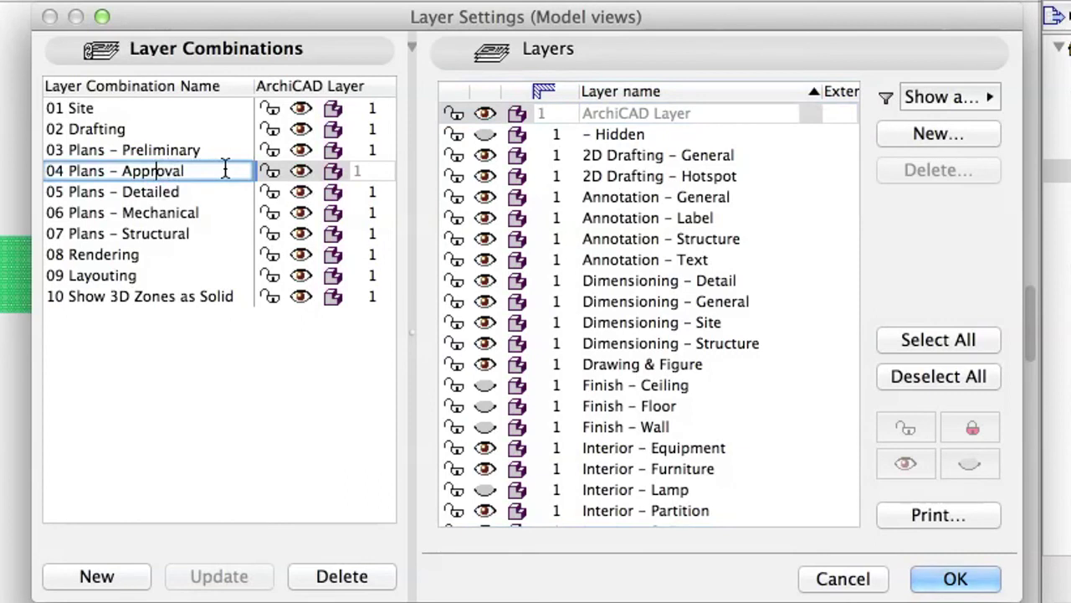
scroll(500, 222, down, 10)
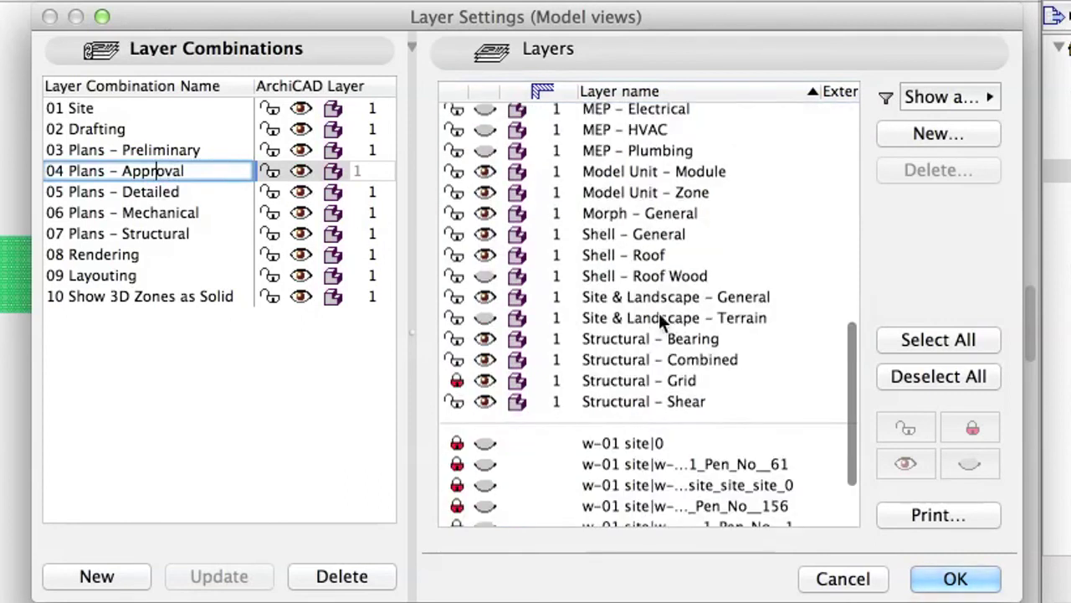
click(483, 315)
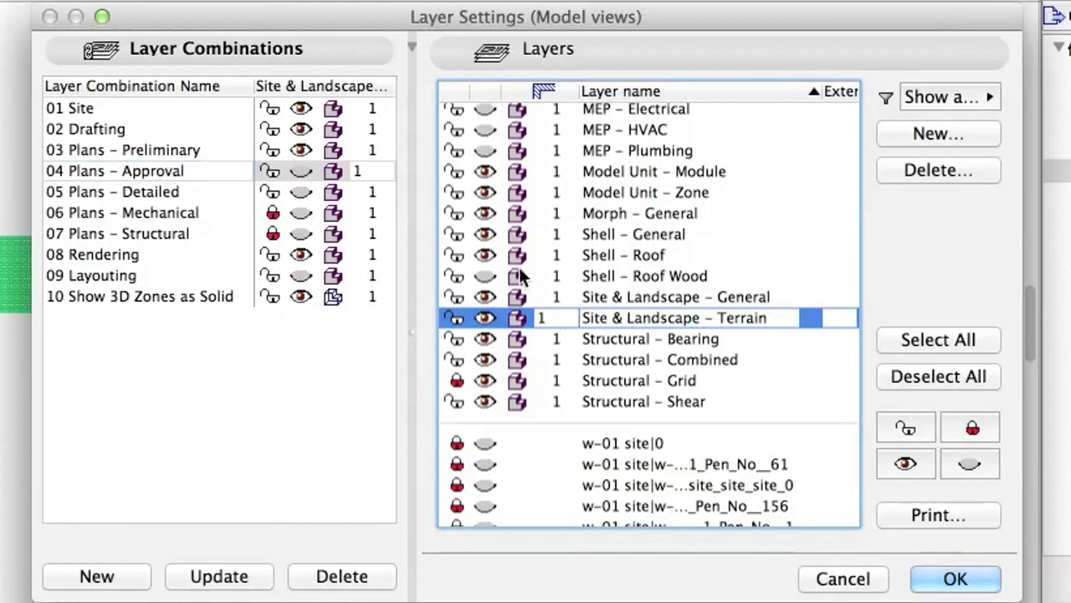
click(483, 276)
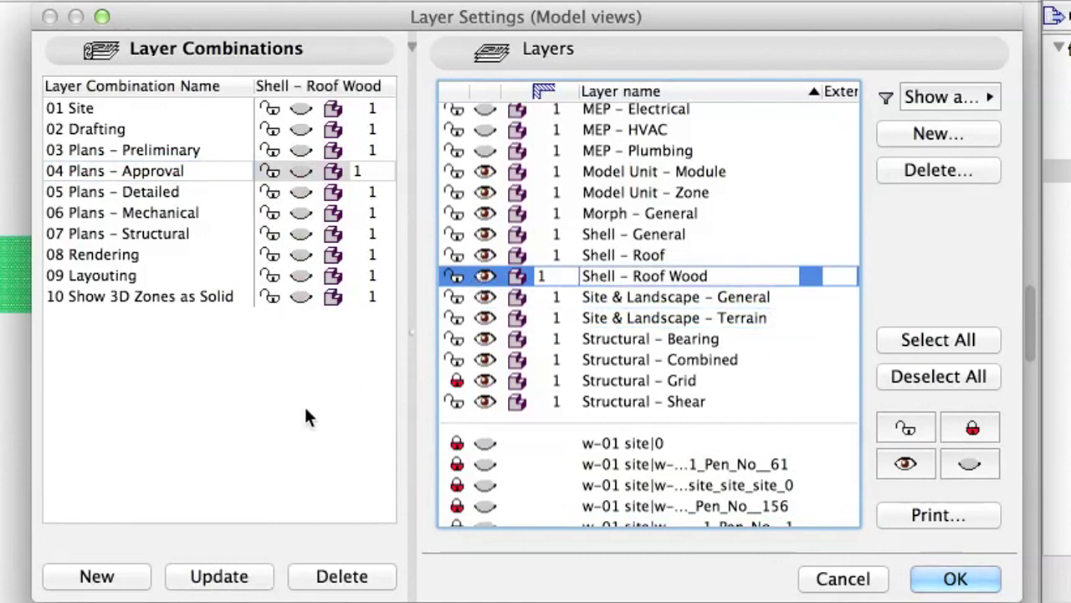
click(255, 577)
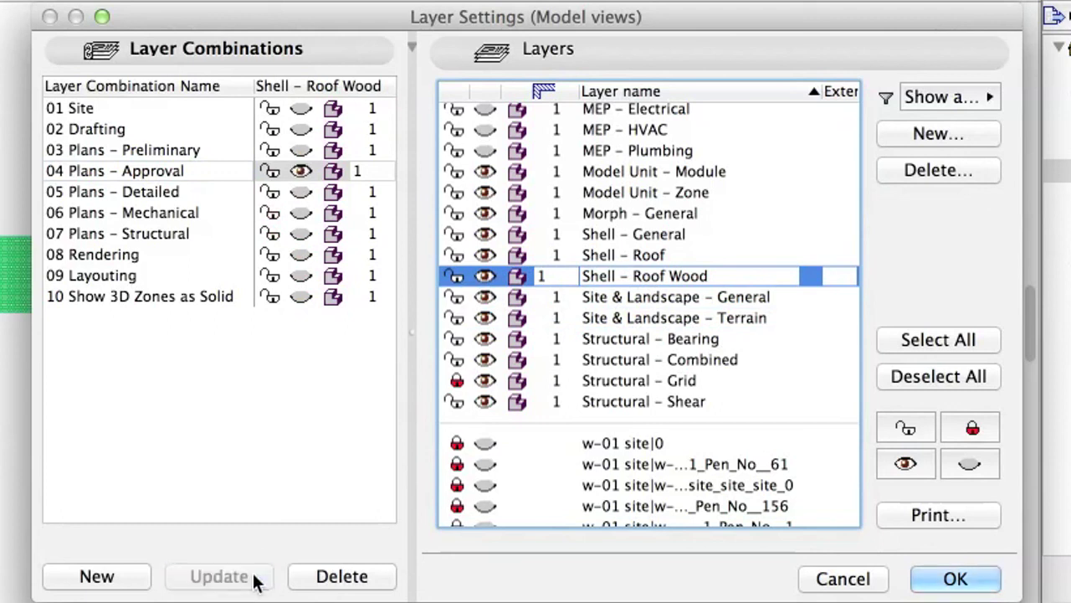